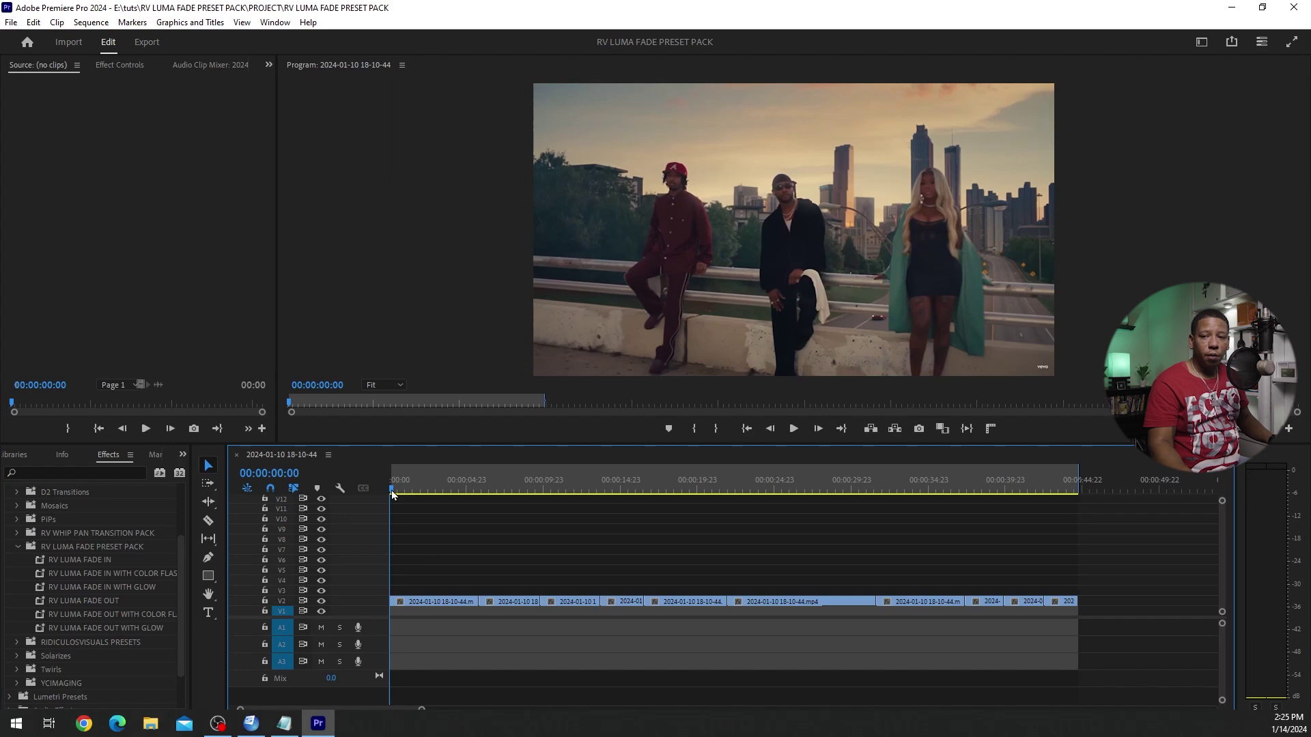
# Lift the second clip onto the track above and extend its start earlier.
pyautogui.moveTo(391, 490); pyautogui.dragTo(464, 502)
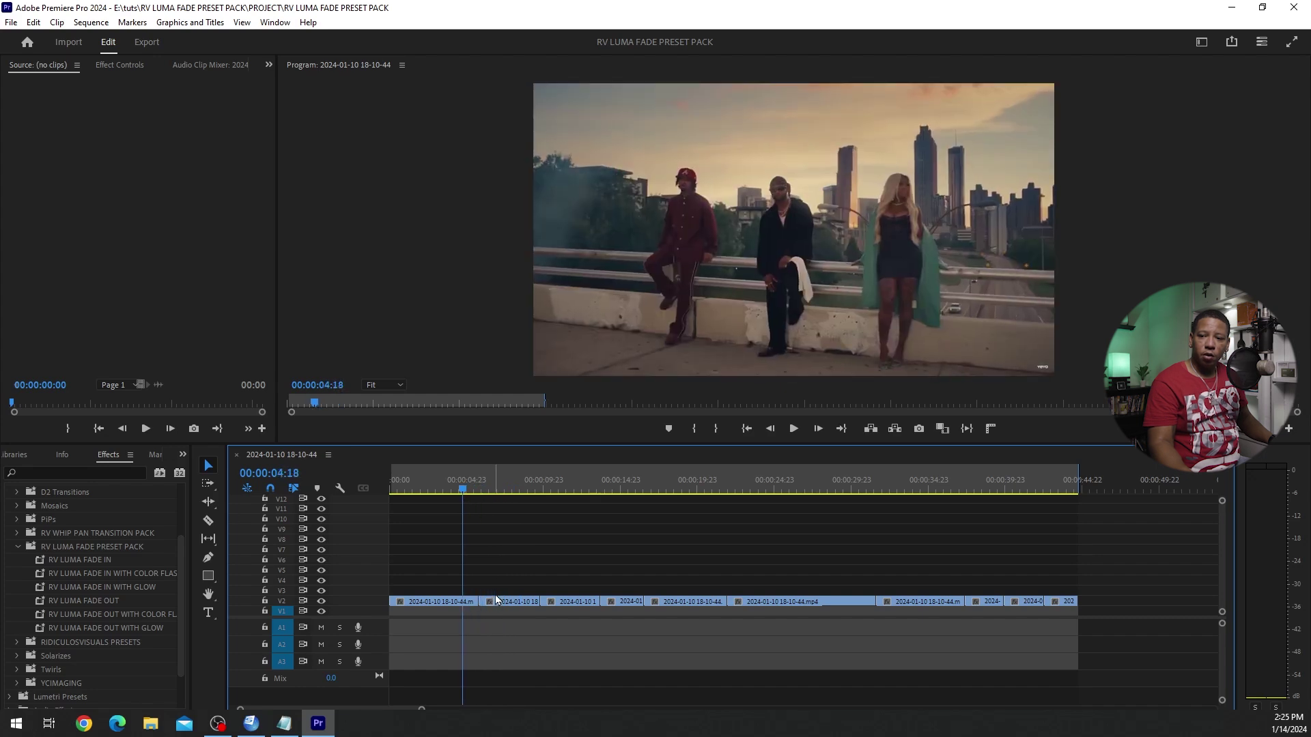
pyautogui.moveTo(497, 601); pyautogui.dragTo(497, 592)
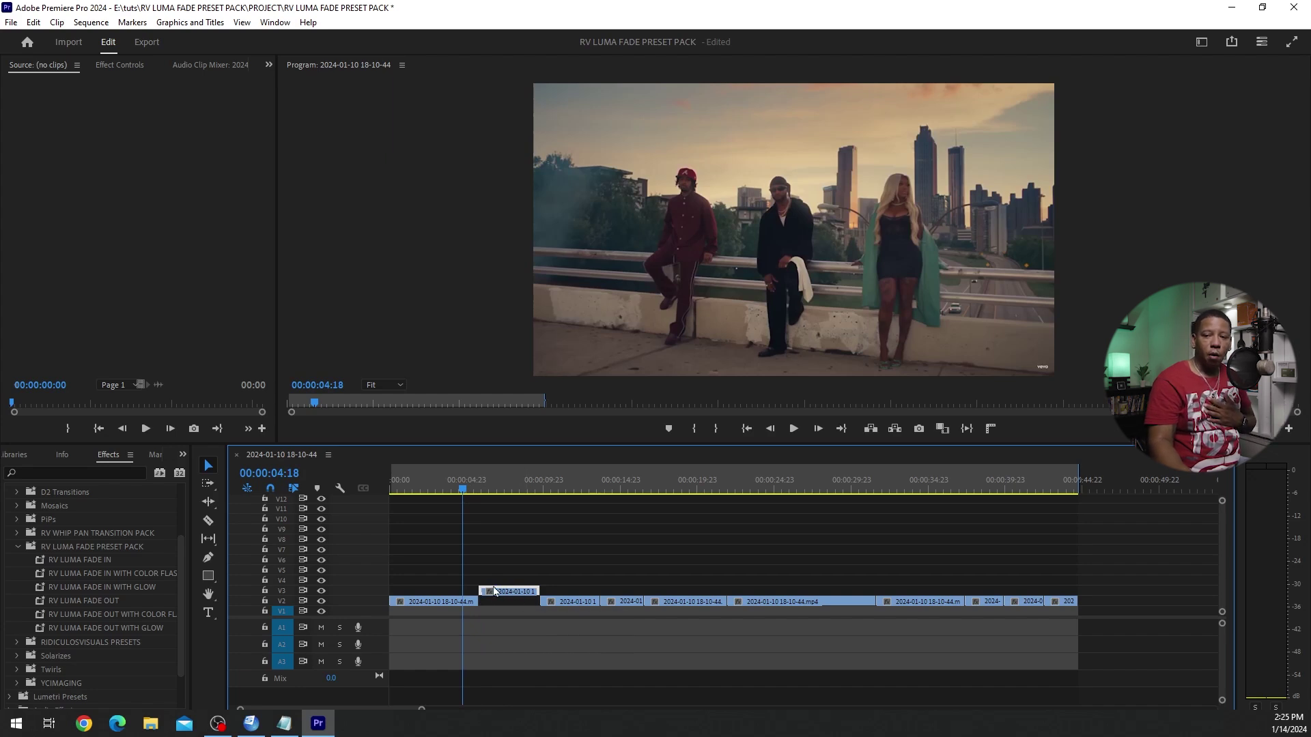
pyautogui.moveTo(480, 589)
pyautogui.mouseDown()
pyautogui.moveTo(464, 589)
pyautogui.moveTo(503, 593)
pyautogui.moveTo(491, 593)
pyautogui.mouseUp()
# Razor the upper clip at 4:04 and move the cut piece down beside the first clip.
pyautogui.moveTo(464, 491); pyautogui.dragTo(479, 491)
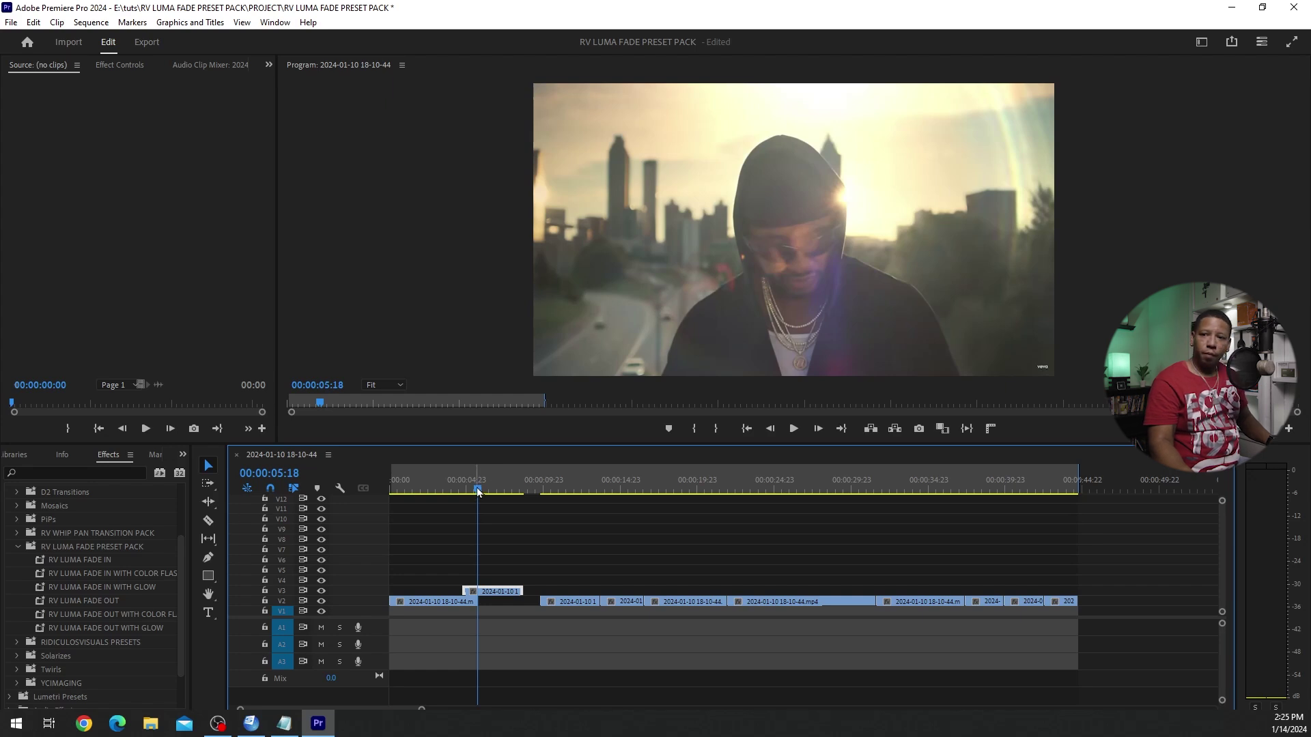
pyautogui.moveTo(479, 492); pyautogui.dragTo(454, 491)
pyautogui.press('c')
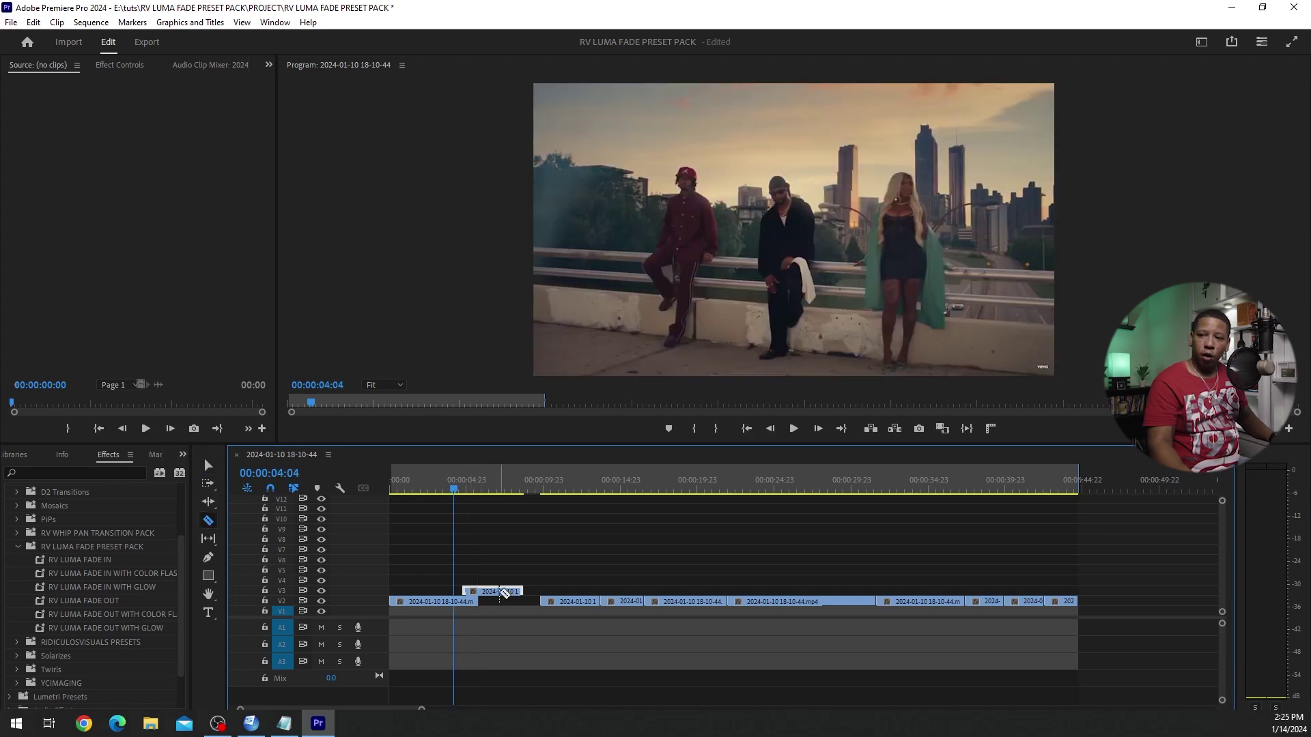
pyautogui.click(482, 591)
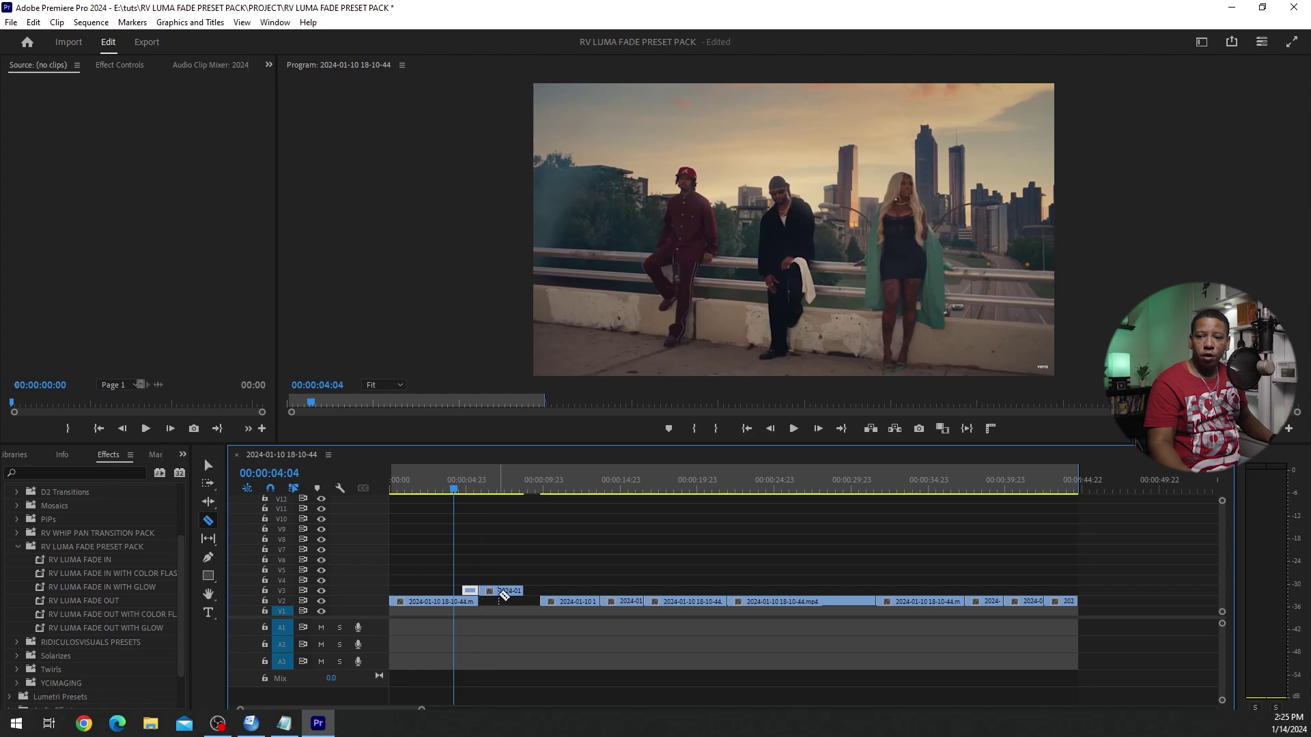
pyautogui.press('v')
pyautogui.moveTo(511, 591); pyautogui.dragTo(512, 602)
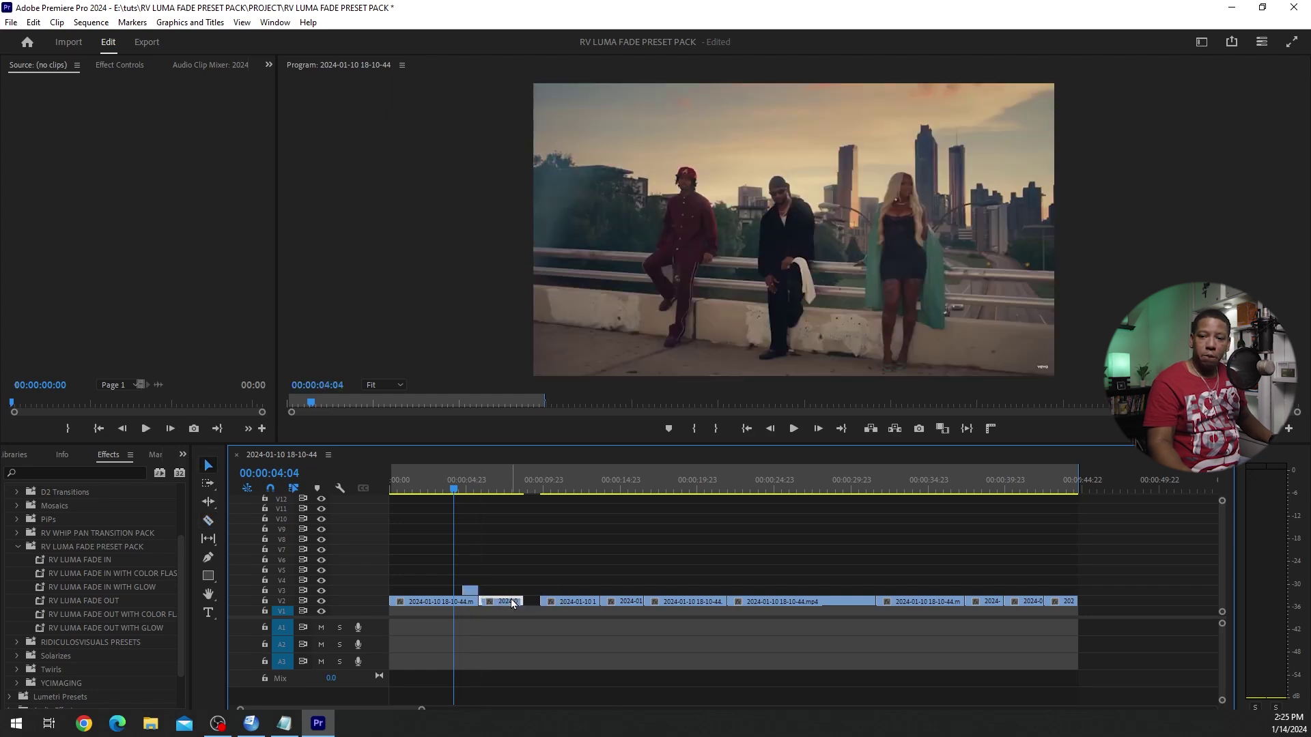
# Rearrange the pieces around the short upper piece and drop RV LUMA FADE IN onto it.
pyautogui.click(469, 592)
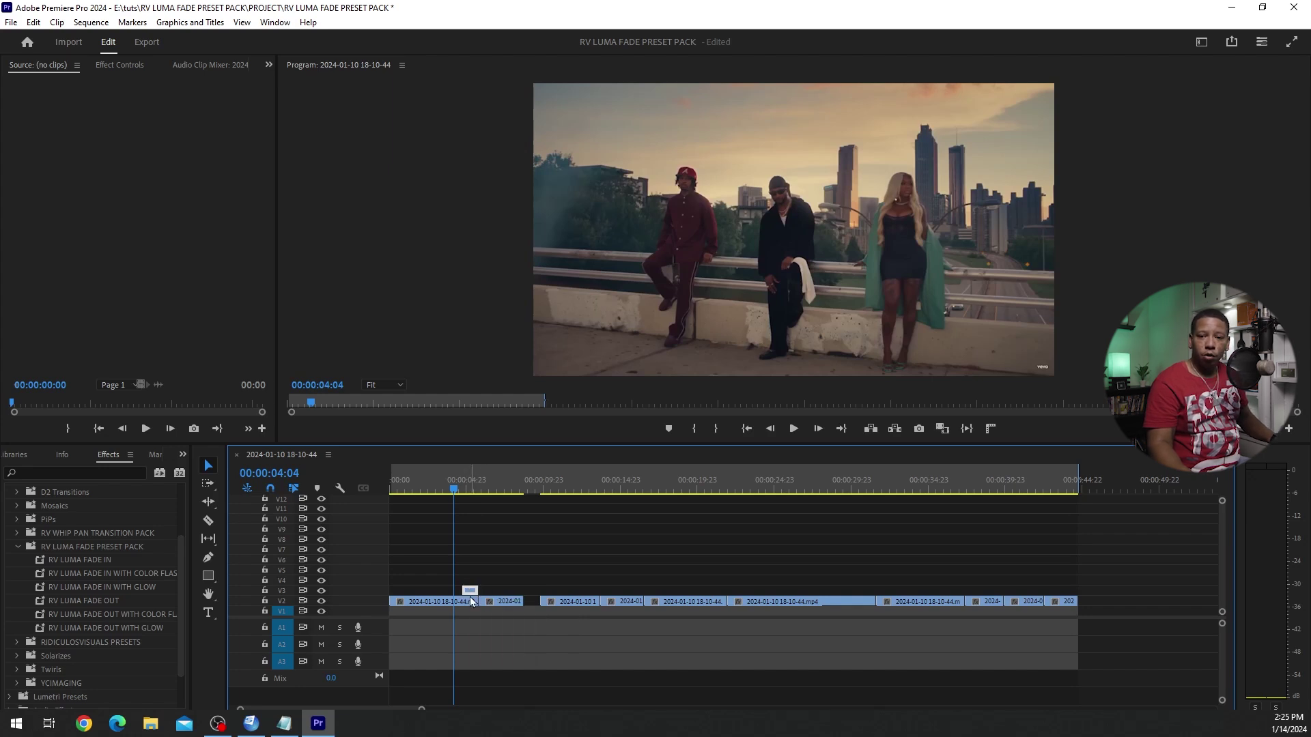
pyautogui.moveTo(495, 601); pyautogui.dragTo(499, 592)
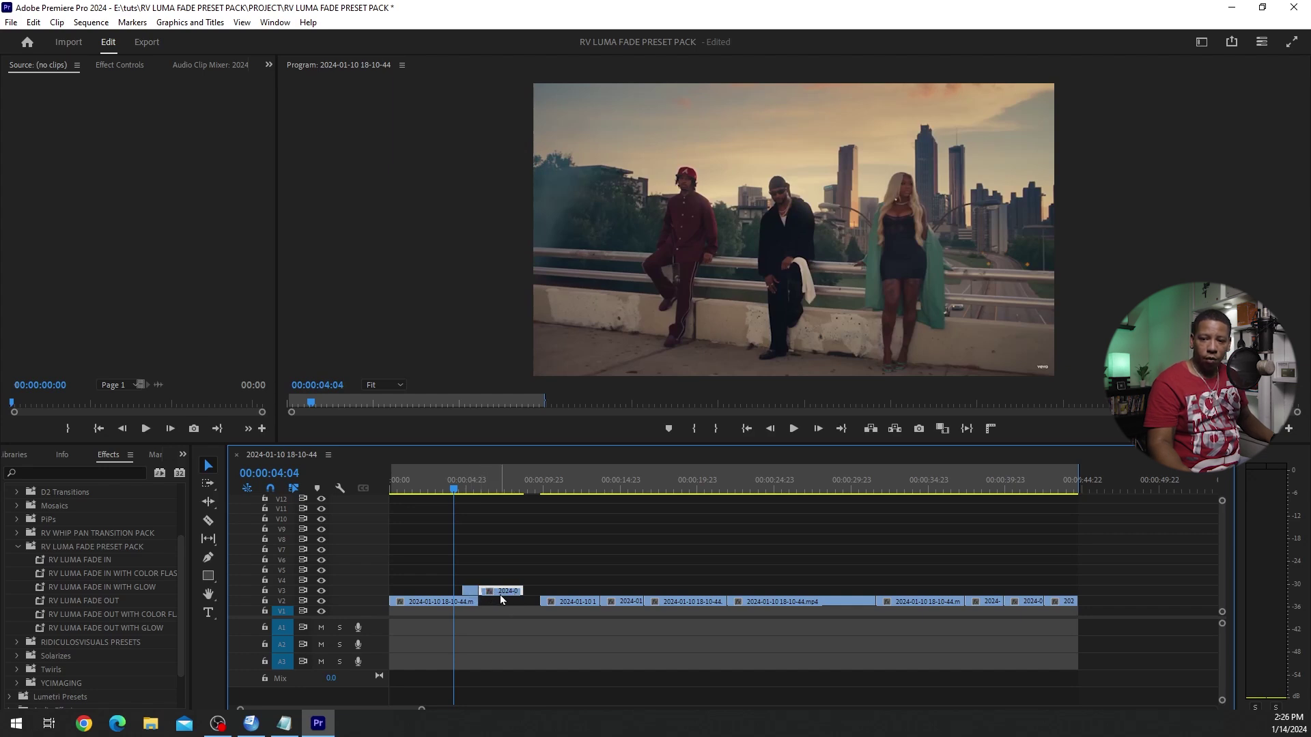
pyautogui.moveTo(502, 599); pyautogui.dragTo(500, 603)
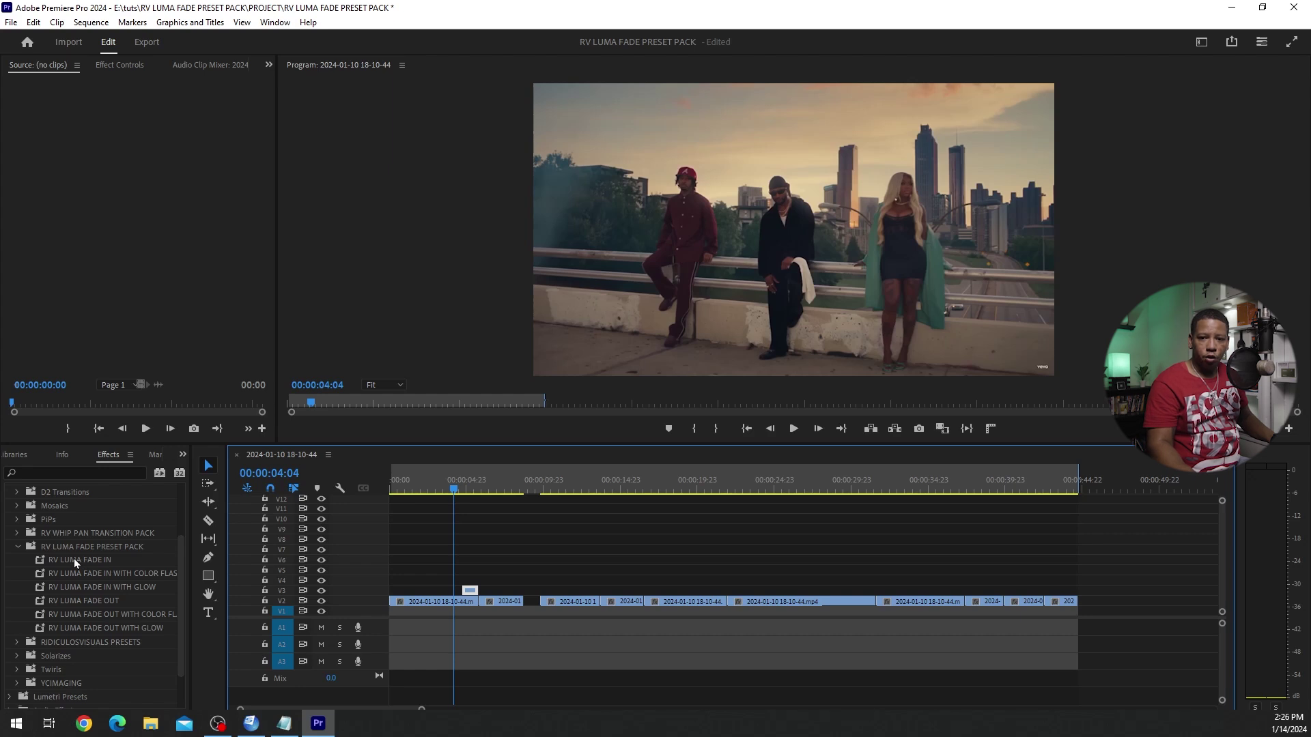
pyautogui.moveTo(73, 558); pyautogui.dragTo(470, 591)
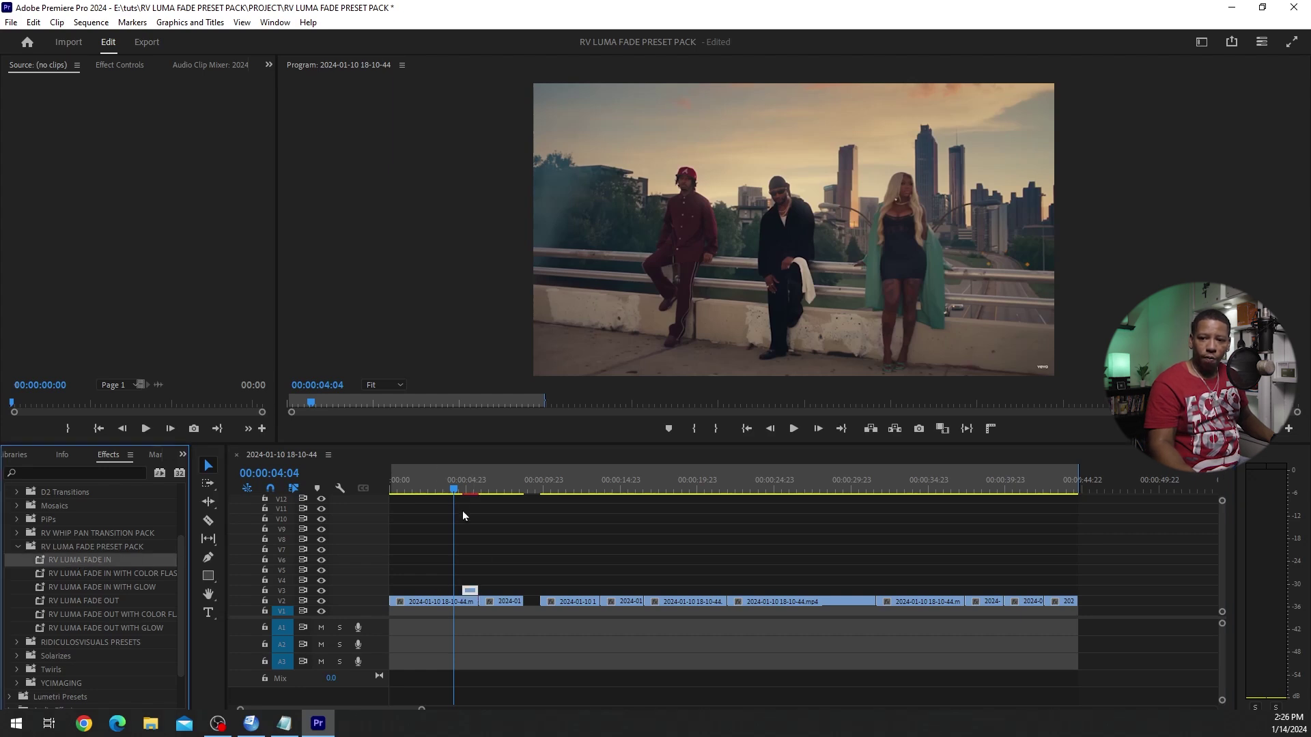
# Render and play the fade-in, ripple delete the main-track gap, and lift the clip up.
pyautogui.press('Return')
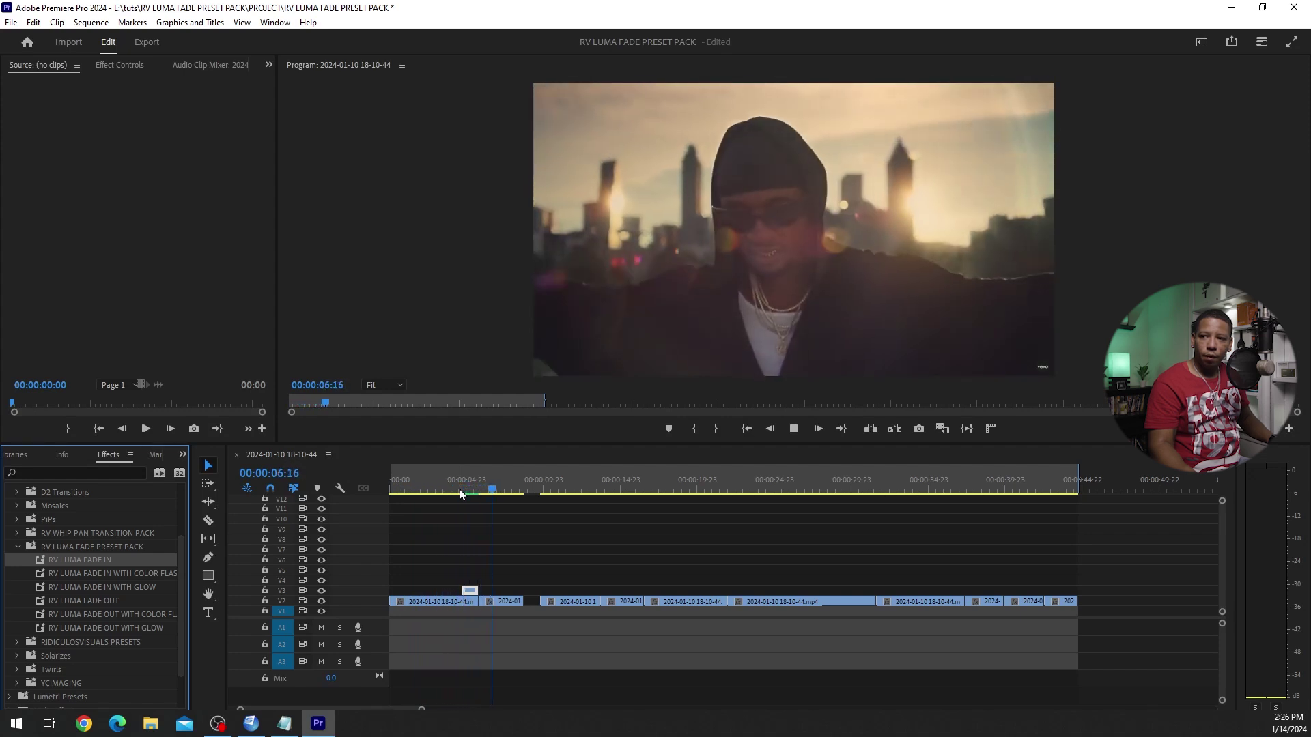
pyautogui.press('space')
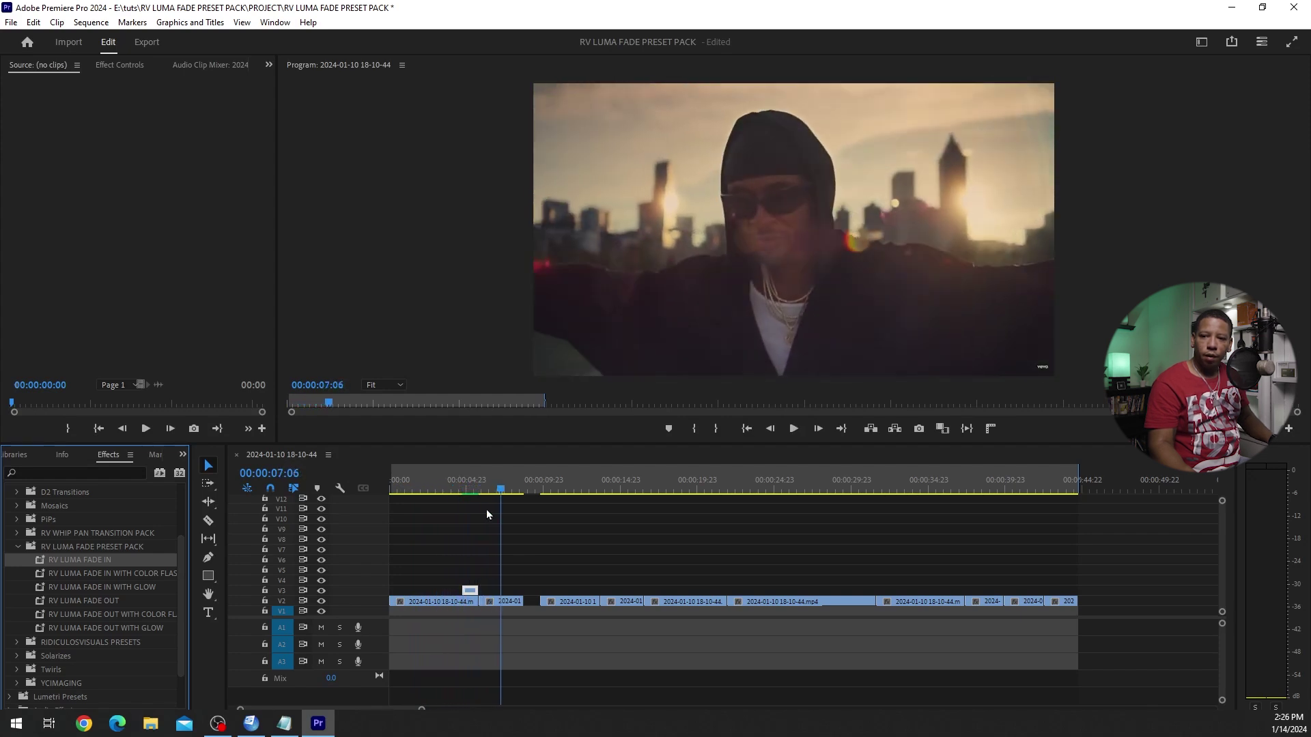
pyautogui.click(530, 600)
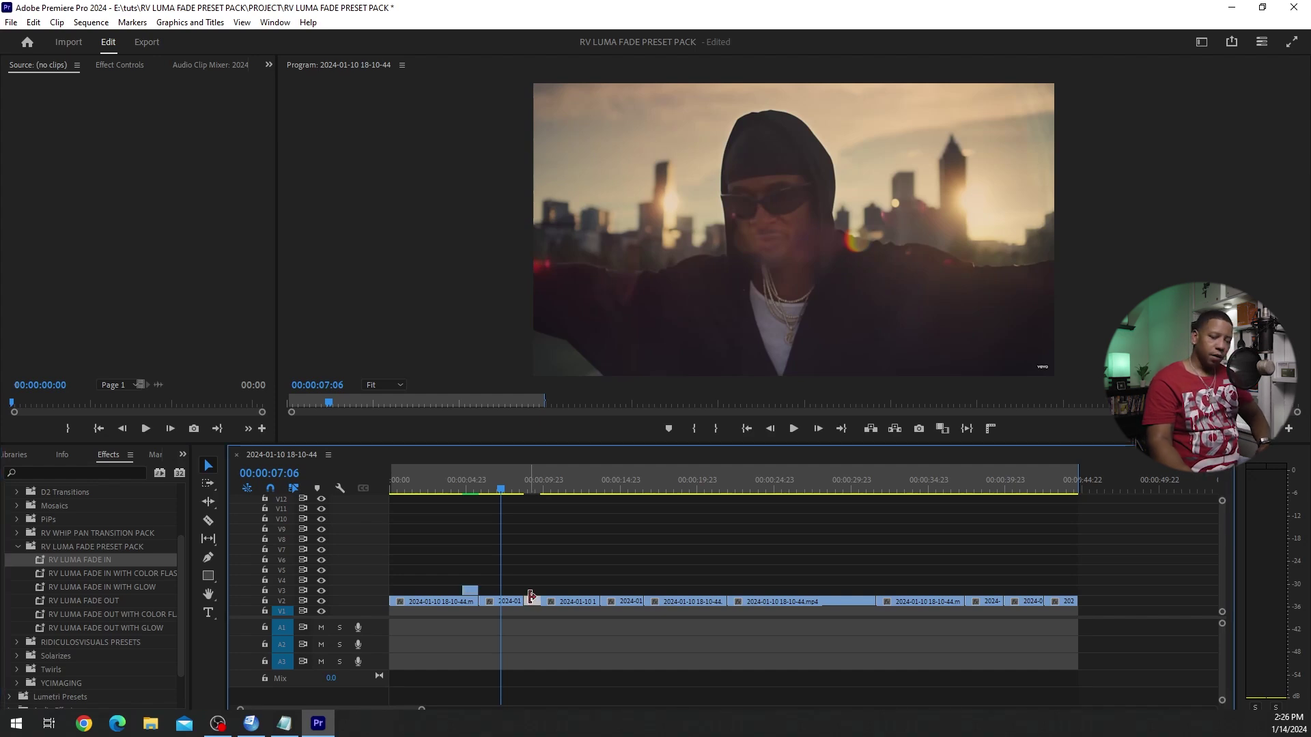
pyautogui.press('Delete')
pyautogui.moveTo(508, 601); pyautogui.dragTo(1041, 618)
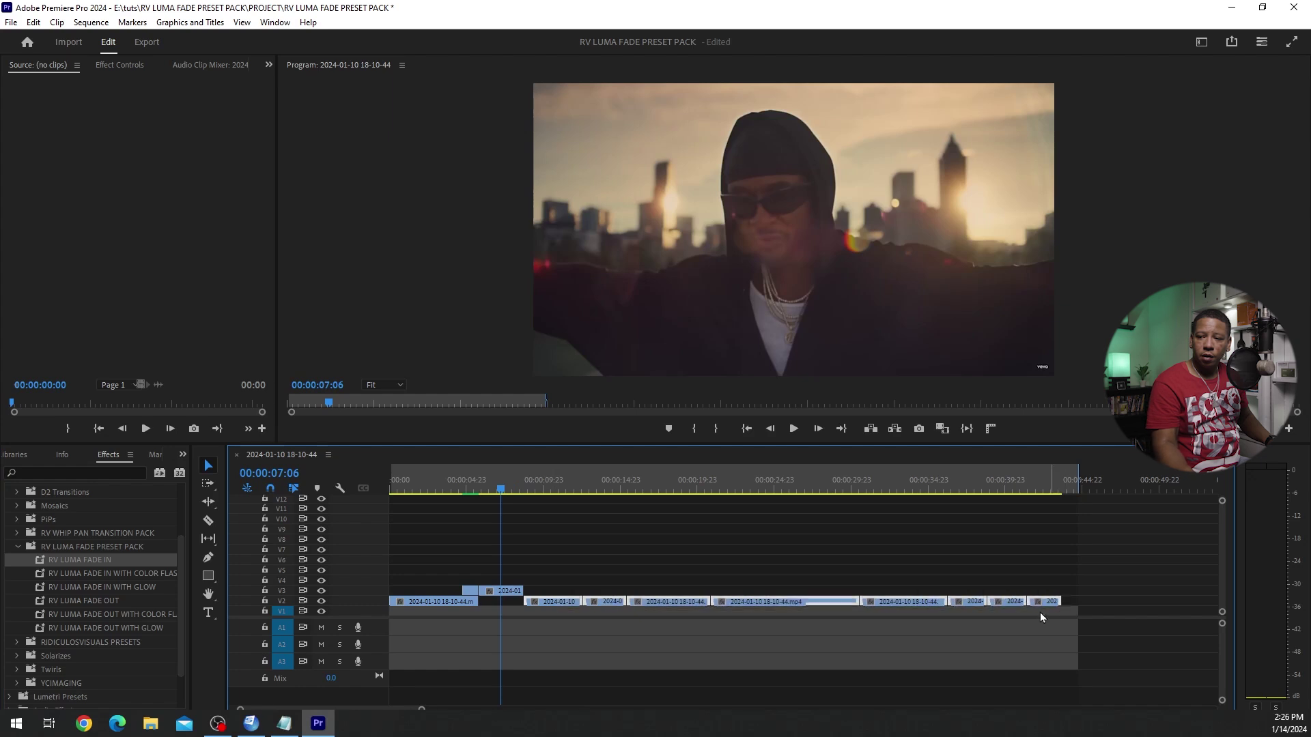
# Shift the later main-track clips 20 frames earlier and apply RV LUMA FADE OUT to the upper clip's end.
pyautogui.moveTo(555, 604); pyautogui.dragTo(539, 607)
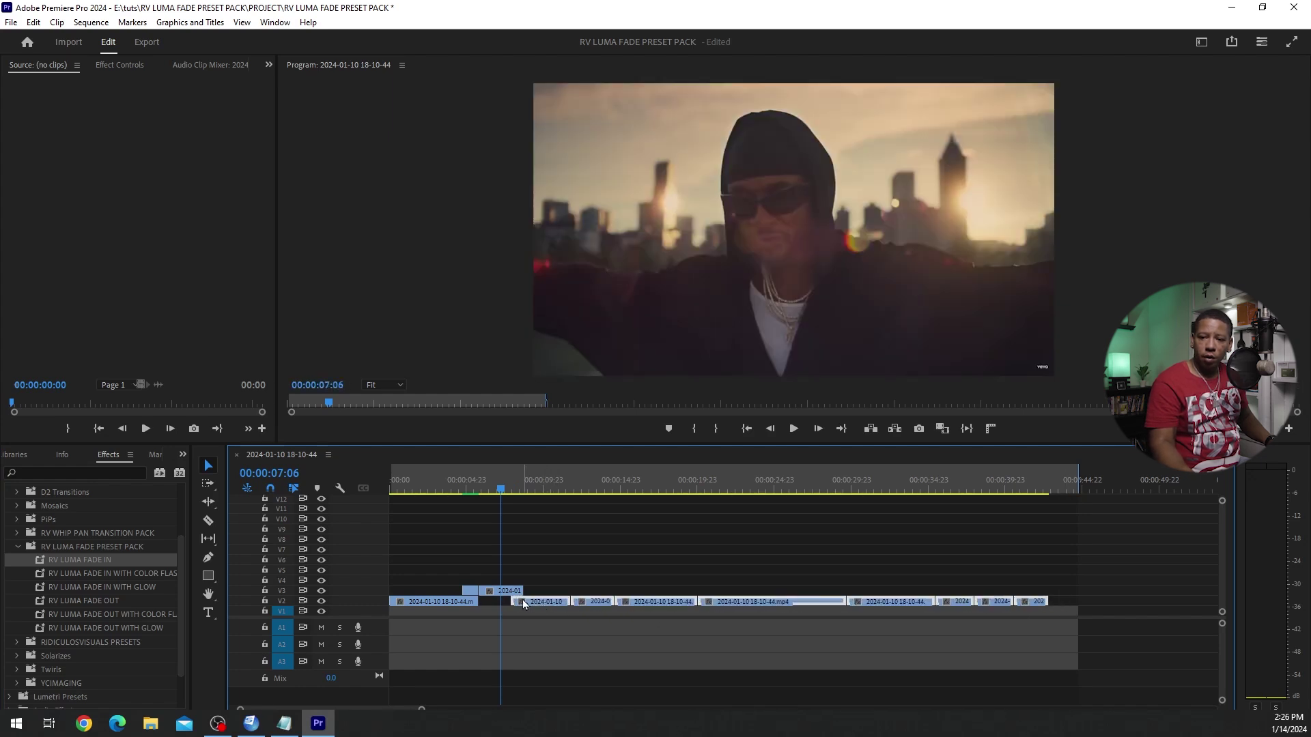
pyautogui.press('c')
pyautogui.press('v')
pyautogui.click(104, 602)
pyautogui.moveTo(103, 605); pyautogui.dragTo(520, 591)
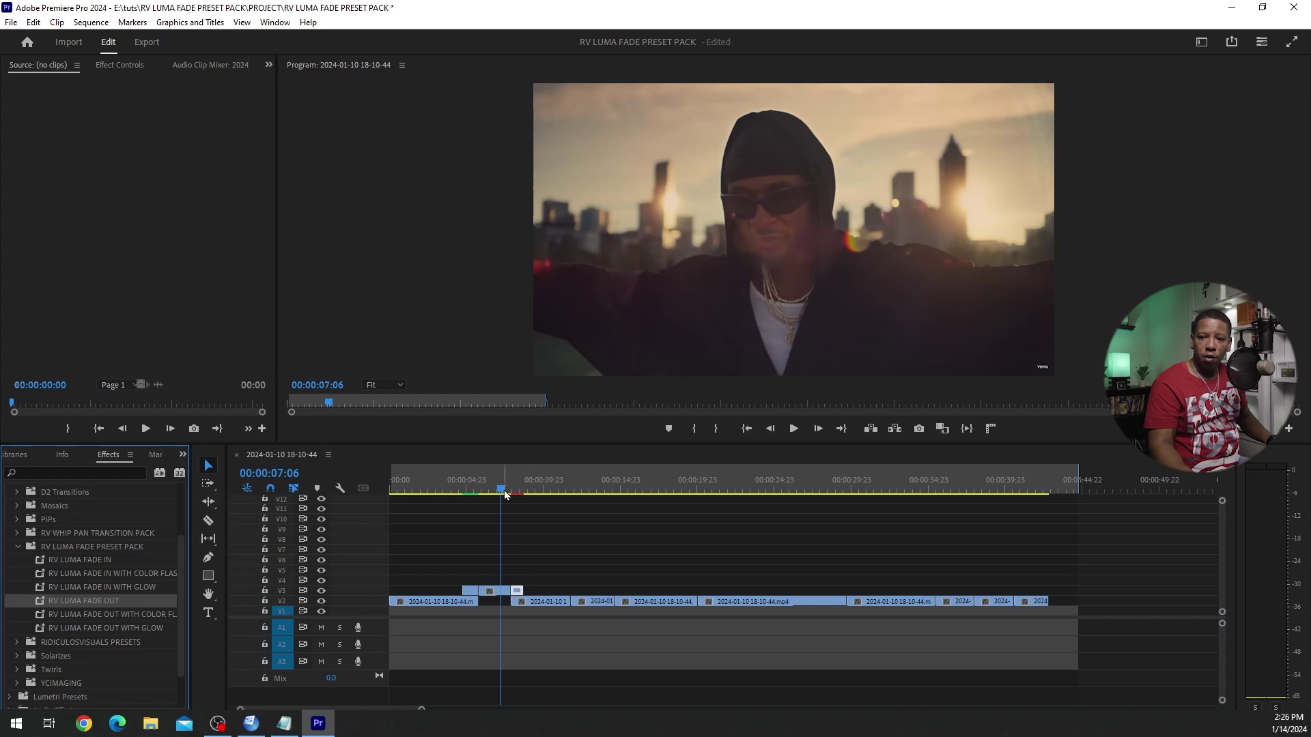
# Play the sequence from the start to review the fades, then park near 14 seconds.
pyautogui.moveTo(504, 493)
pyautogui.mouseDown()
pyautogui.moveTo(456, 498)
pyautogui.moveTo(511, 506)
pyautogui.mouseUp()
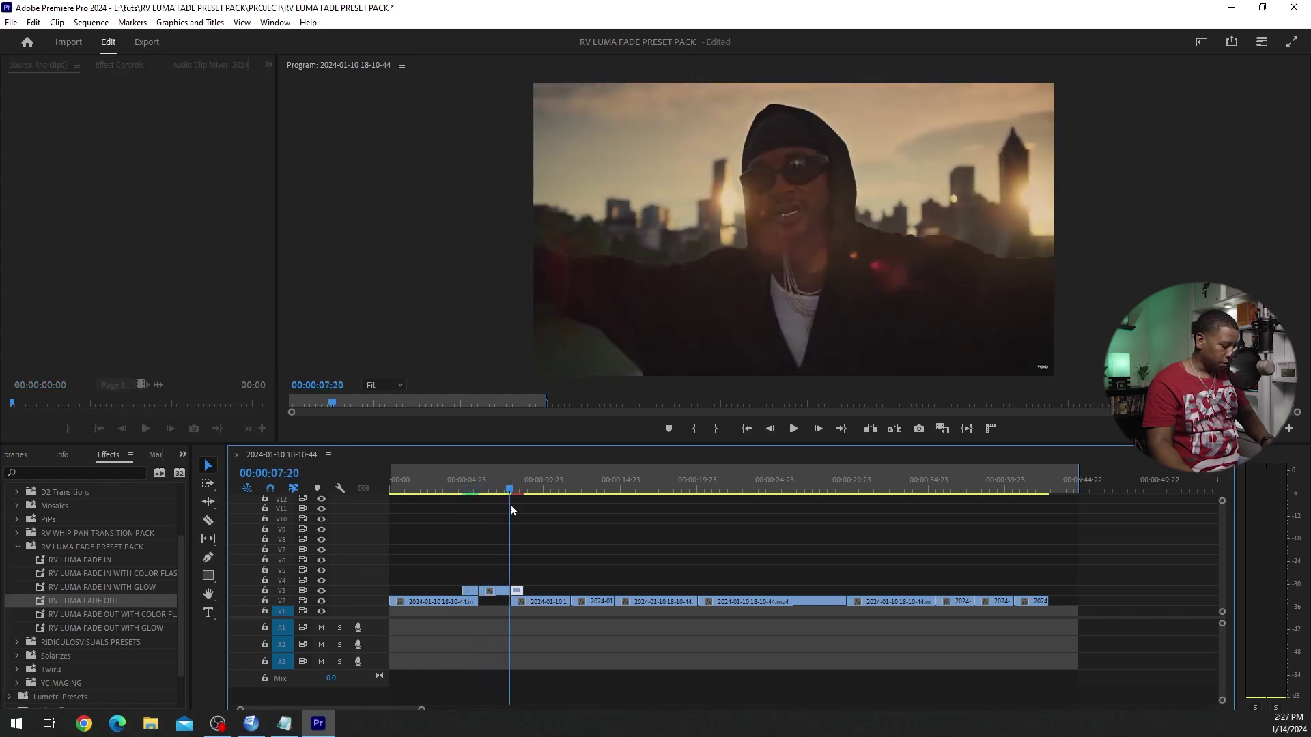
pyautogui.press('Home')
pyautogui.press('space')
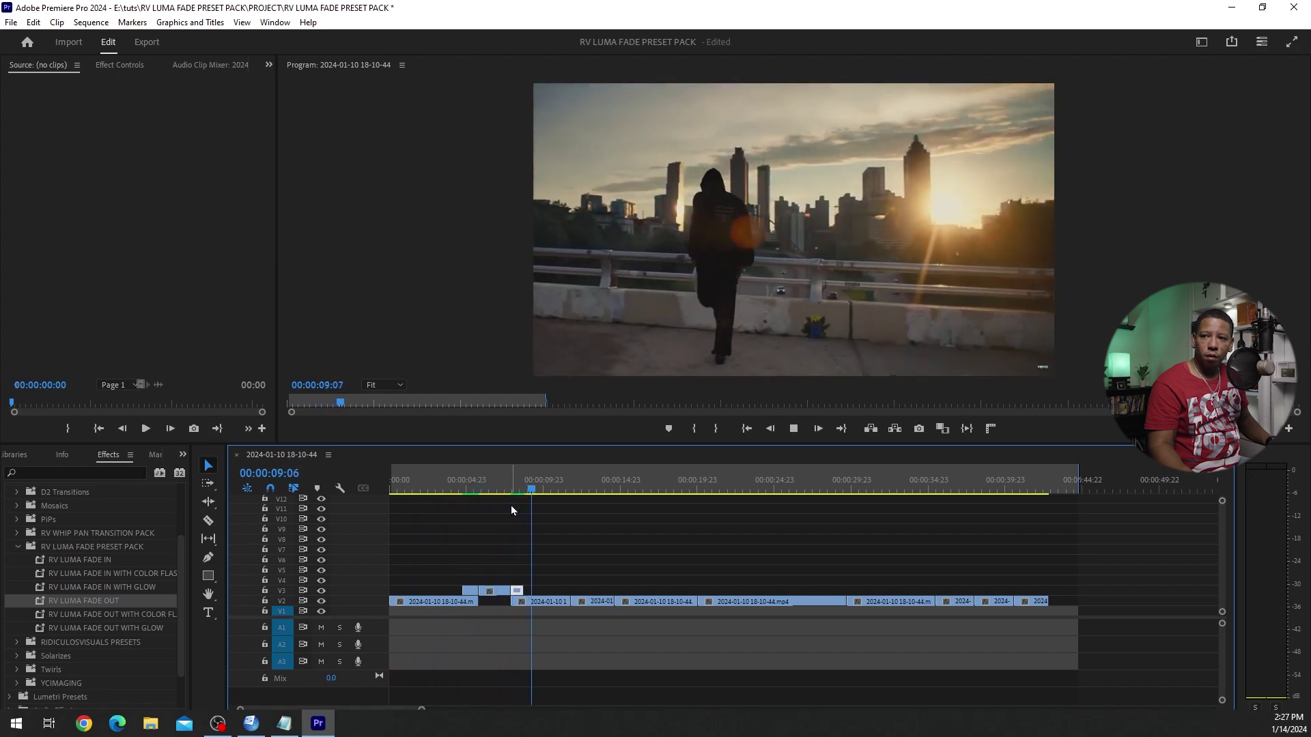
pyautogui.press('space')
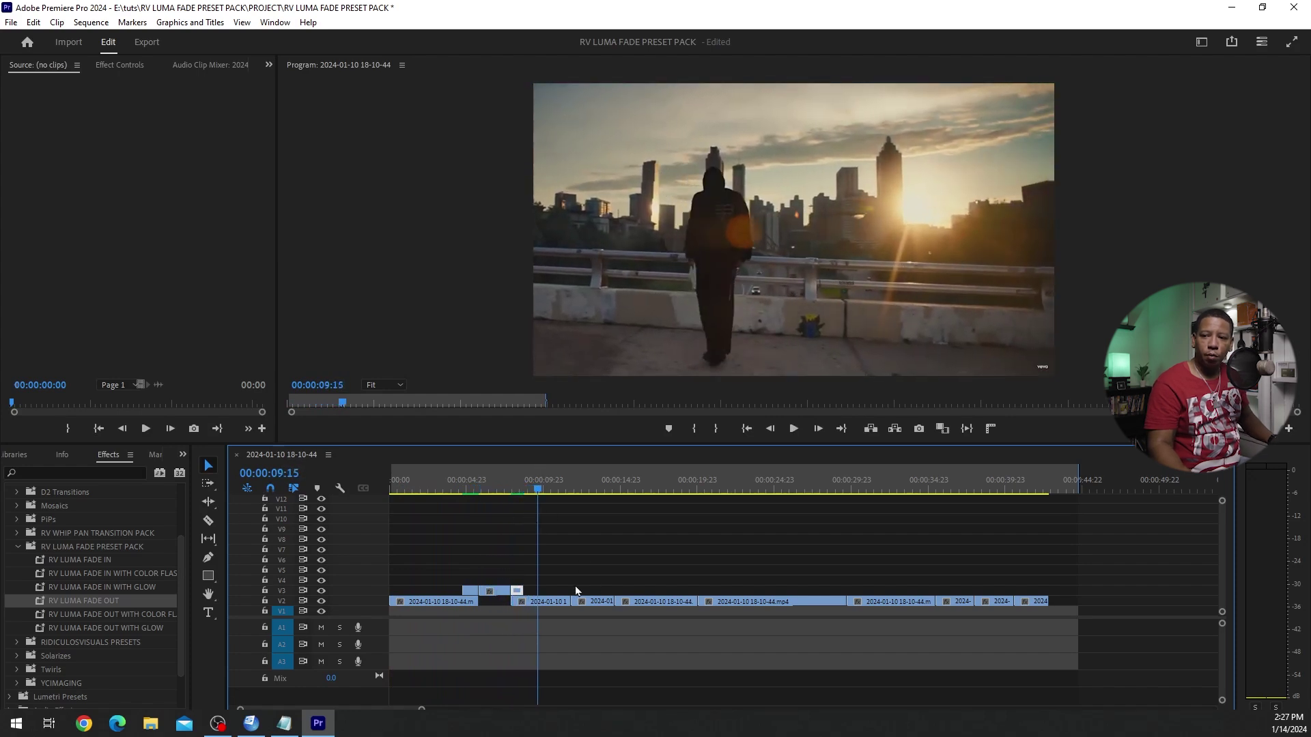
pyautogui.moveTo(540, 486); pyautogui.dragTo(605, 486)
# Lift the next clip to the upper track starting at 13:17 and apply RV LUMA FADE IN WITH GLOW.
pyautogui.moveTo(640, 602); pyautogui.dragTo(629, 594)
pyautogui.moveTo(607, 491); pyautogui.dragTo(603, 491)
pyautogui.moveTo(652, 592); pyautogui.dragTo(641, 587)
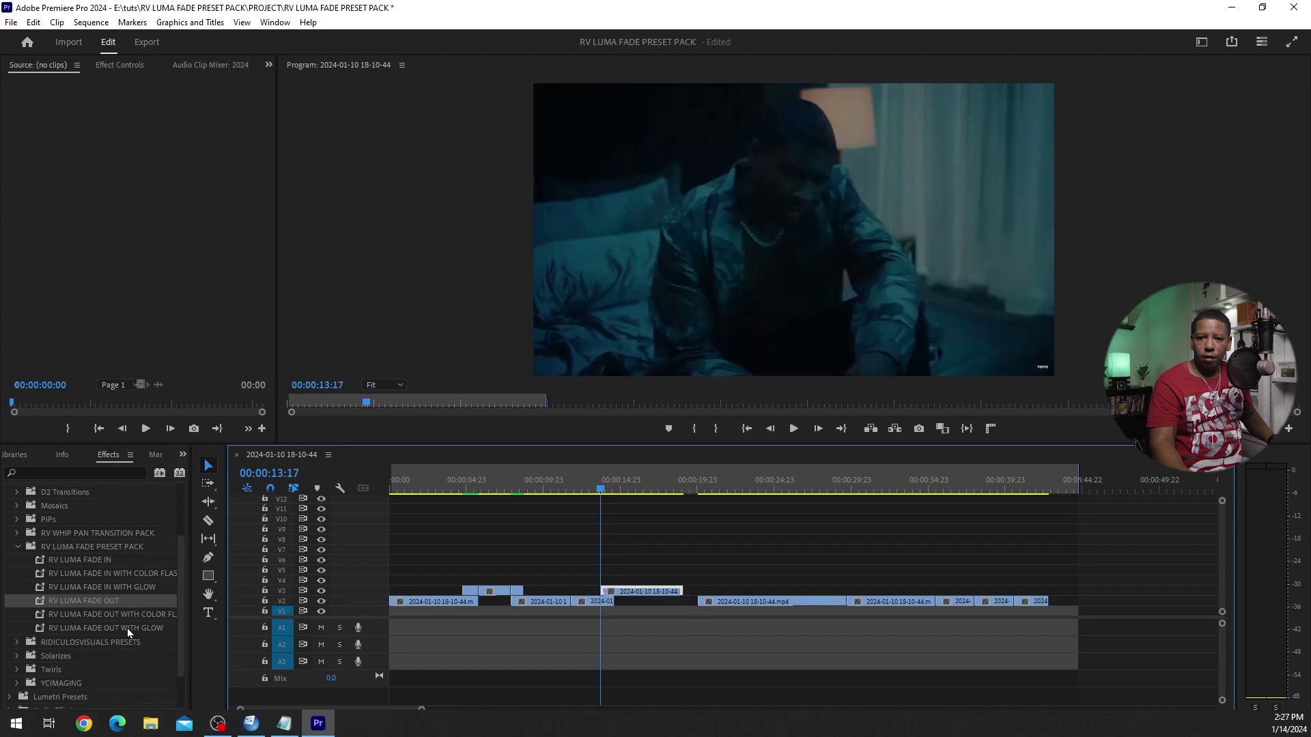
pyautogui.click(83, 586)
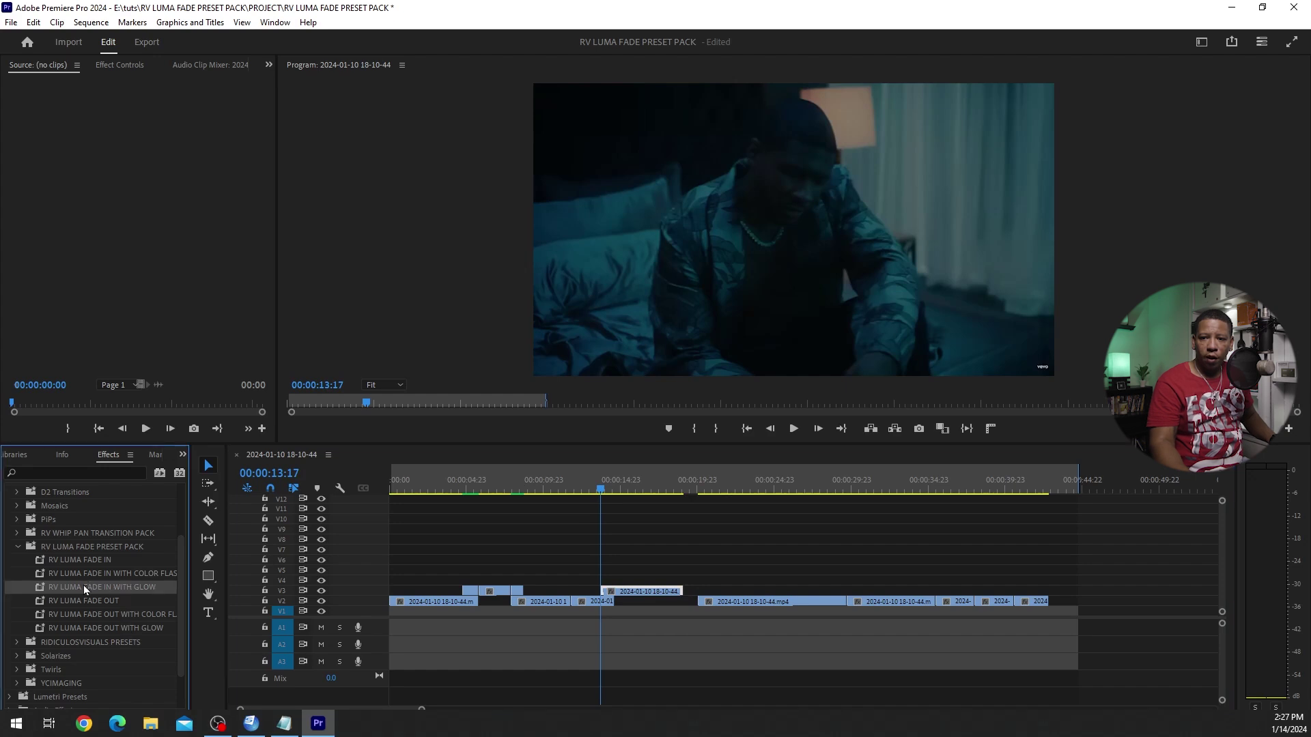
pyautogui.moveTo(83, 585); pyautogui.dragTo(458, 604)
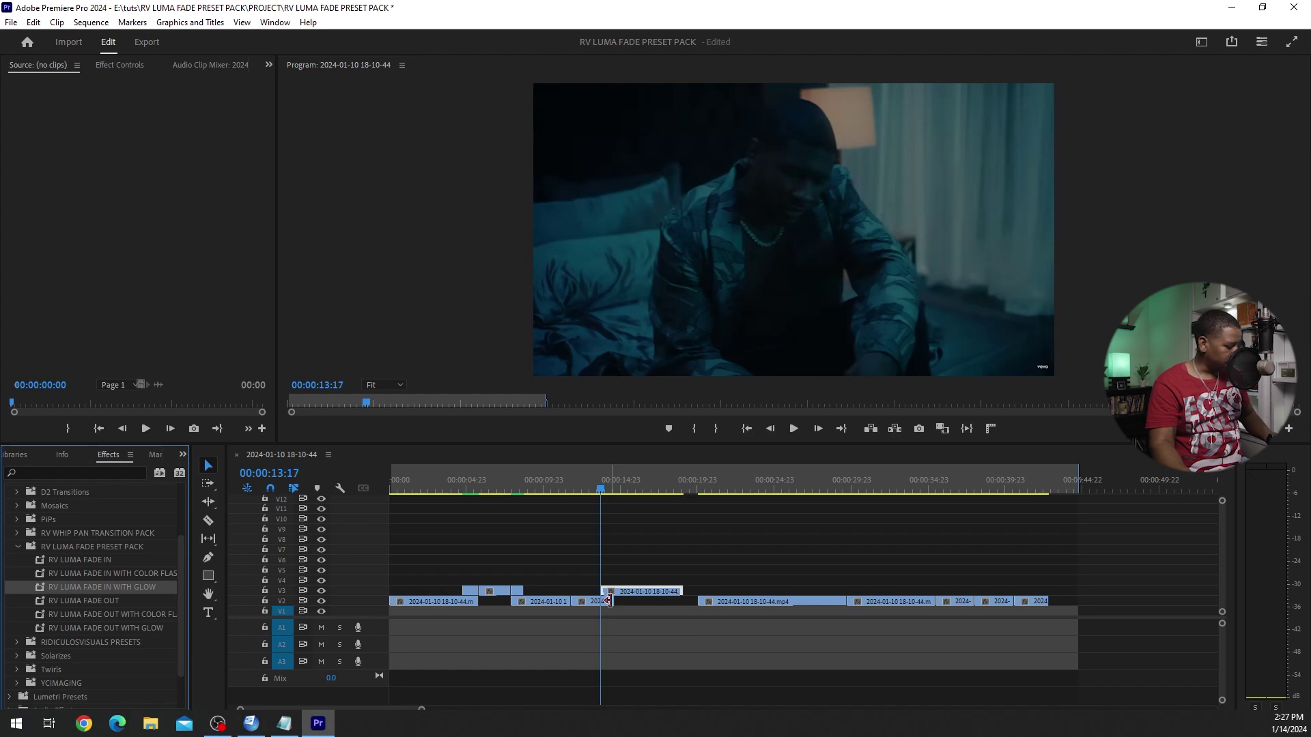
# Split the upper clip near its start and apply RV LUMA FADE IN WITH GLOW to the short piece.
pyautogui.press('c')
pyautogui.click(617, 593)
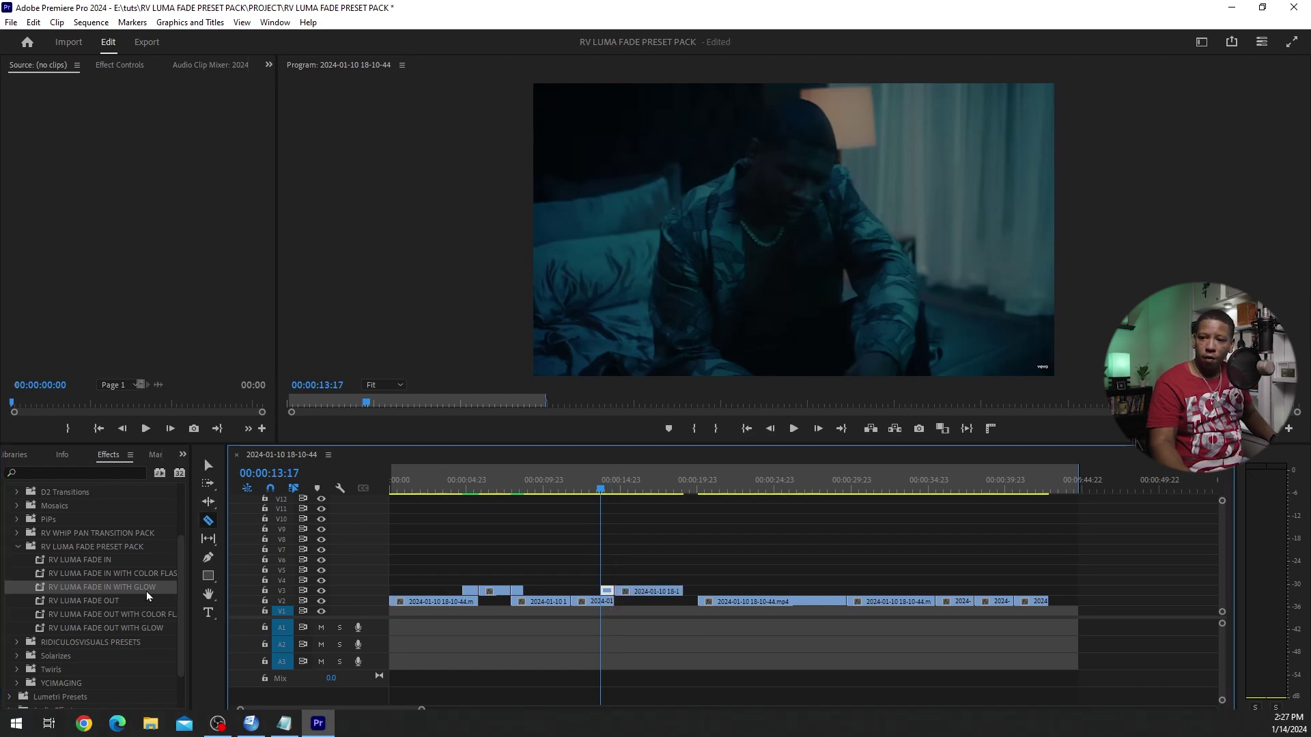
pyautogui.moveTo(108, 588); pyautogui.dragTo(607, 592)
pyautogui.press('v')
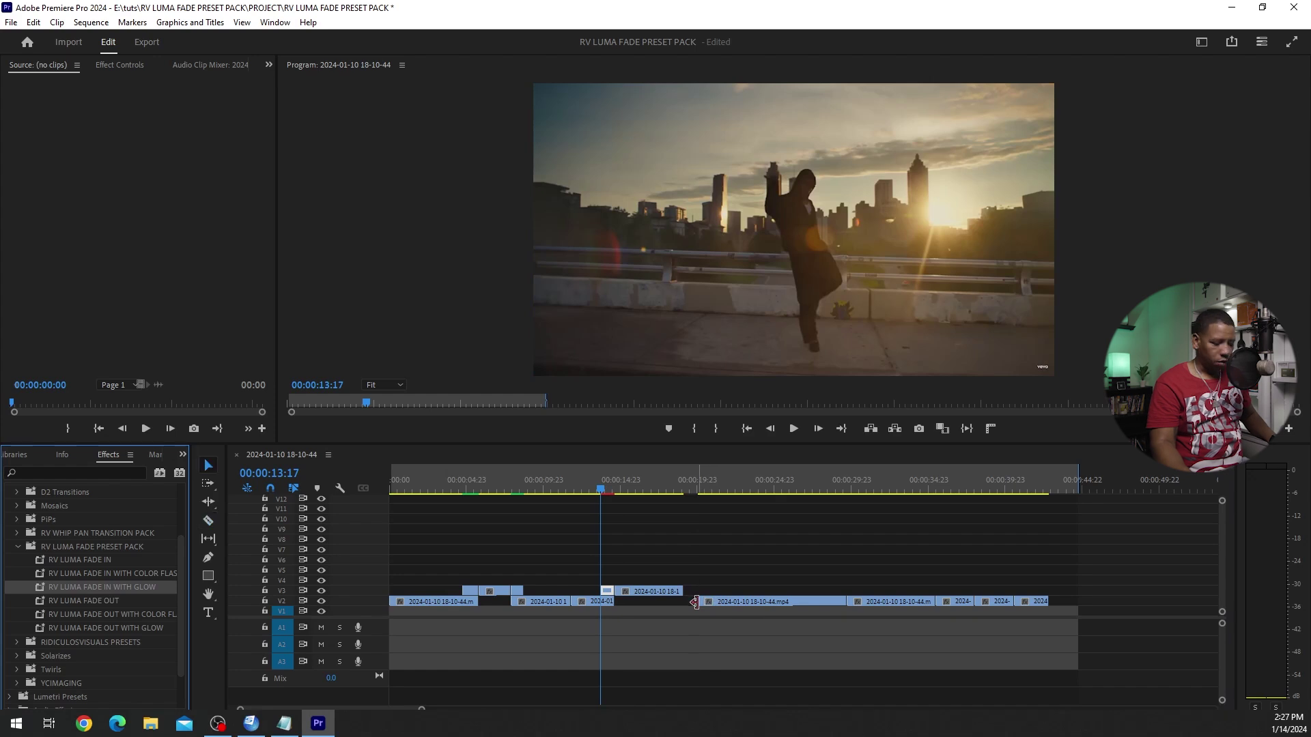
# Move the main-track clip two seconds earlier, add RV LUMA FADE OUT WITH GLOW to the split end, and close the gap.
pyautogui.moveTo(733, 605); pyautogui.dragTo(702, 602)
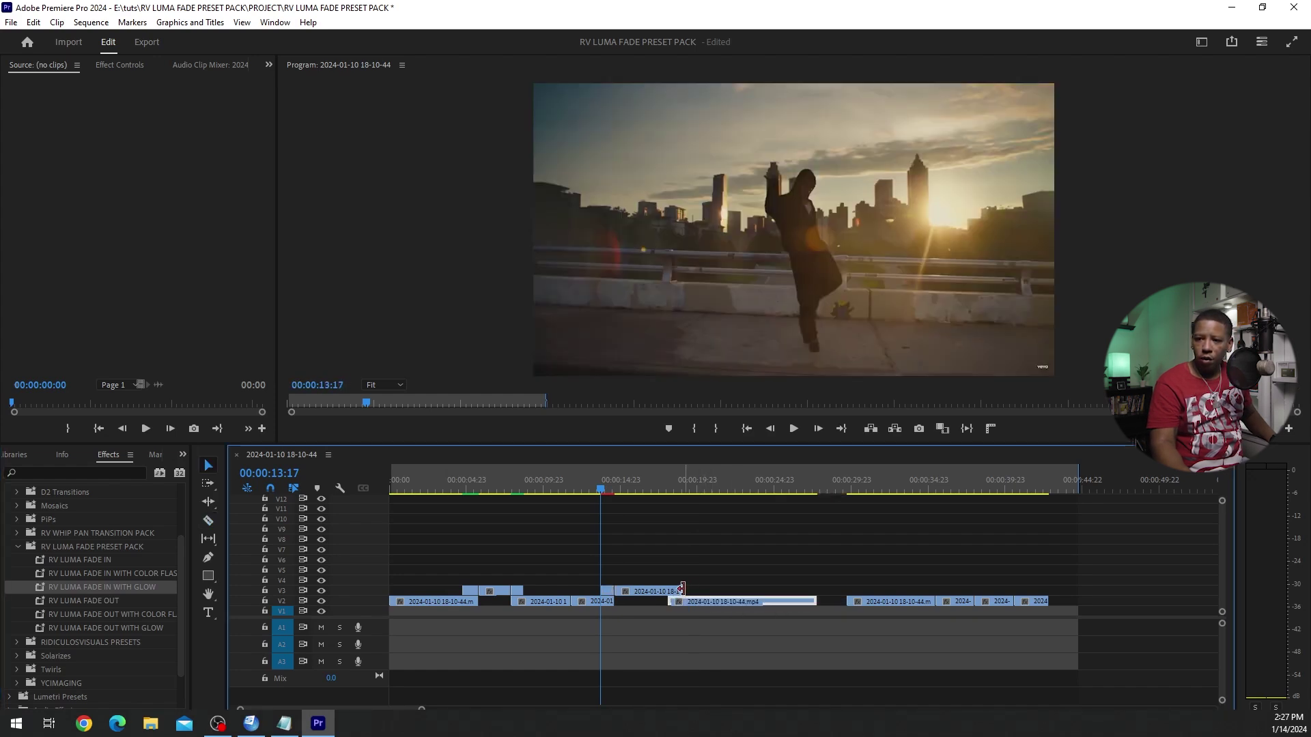
pyautogui.press('c')
pyautogui.click(672, 591)
pyautogui.press('v')
pyautogui.moveTo(107, 626); pyautogui.dragTo(679, 592)
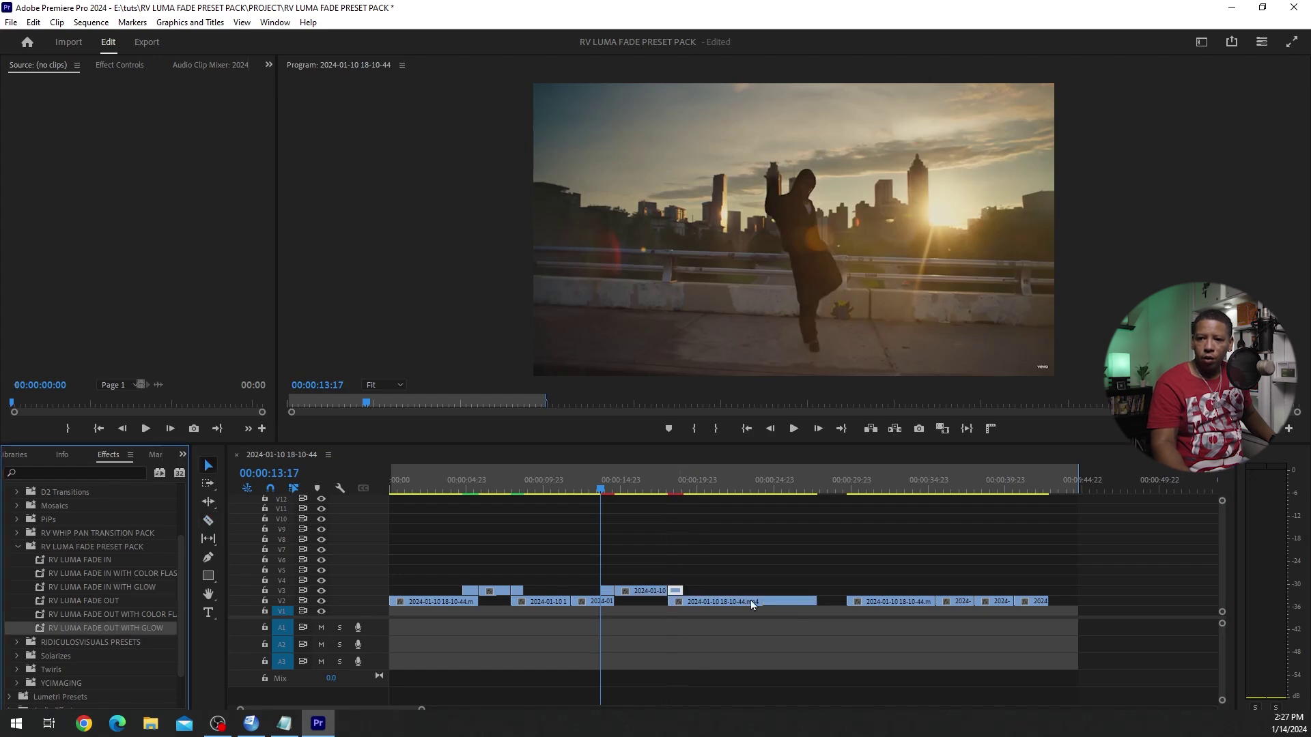
pyautogui.click(831, 603)
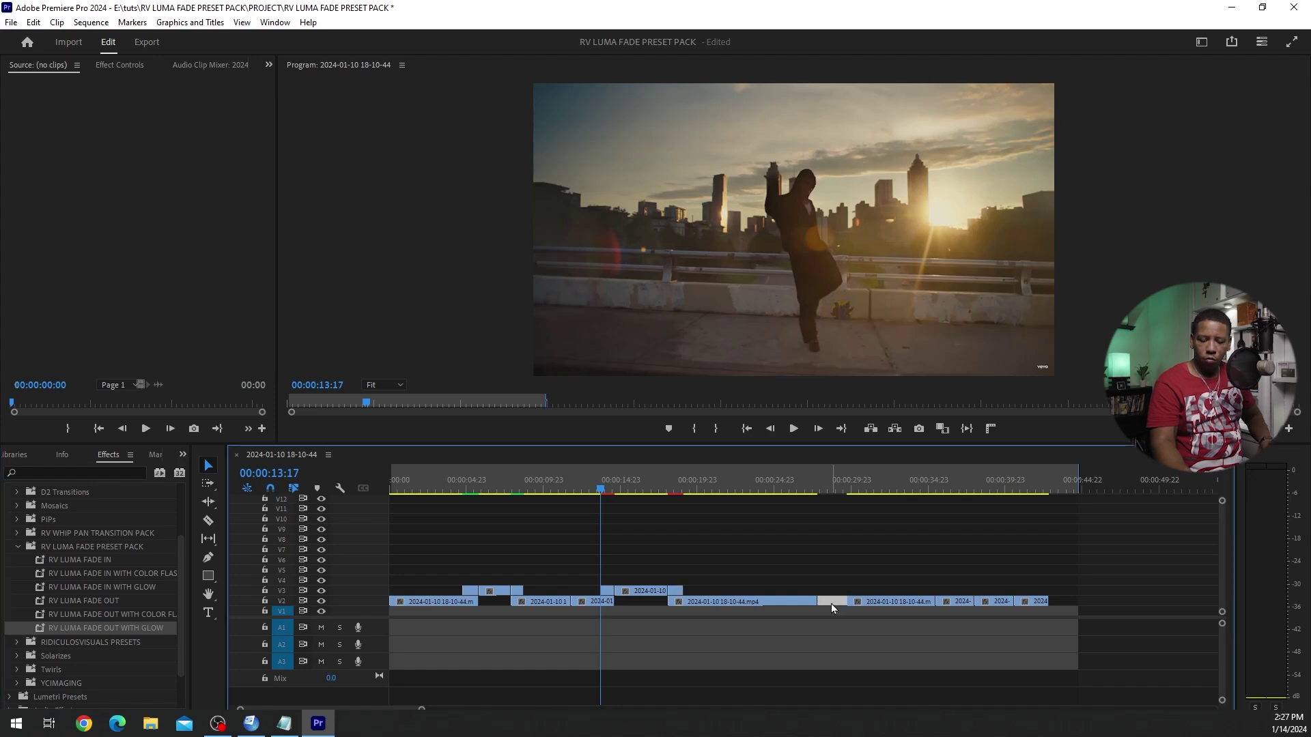
pyautogui.press('Delete')
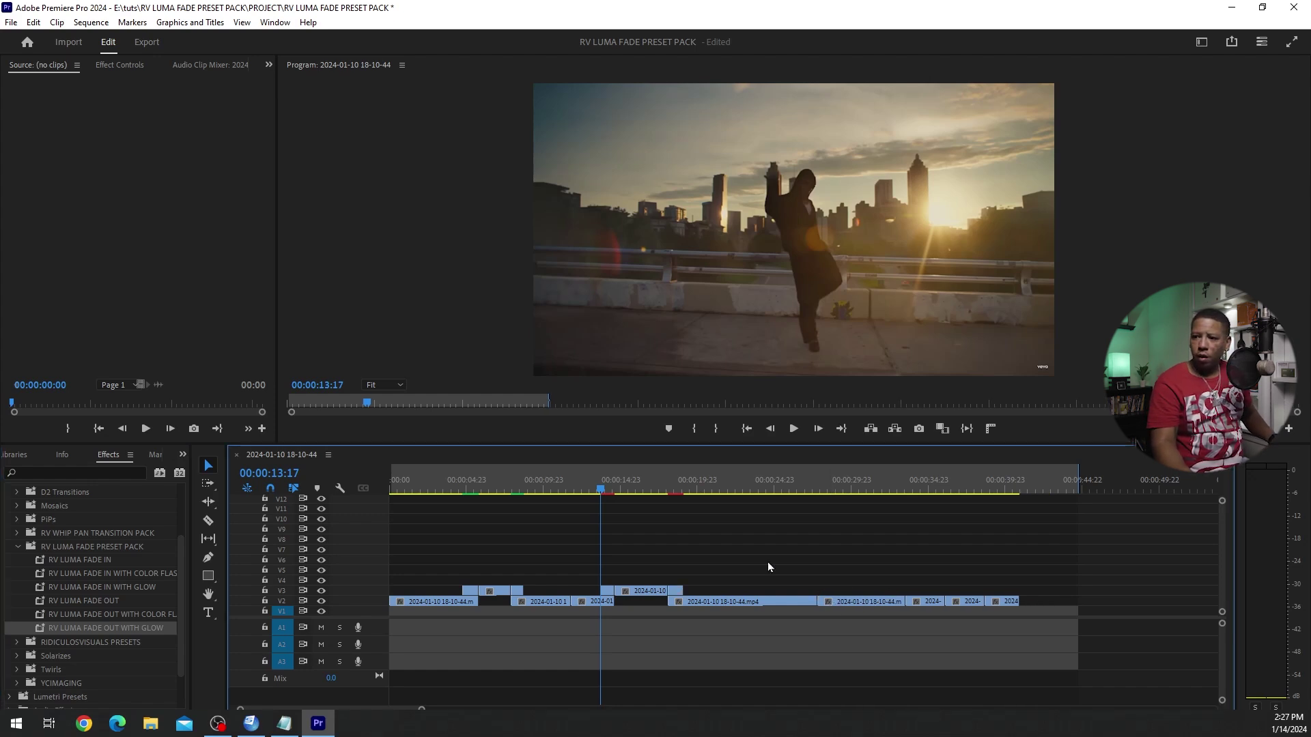
# Cut the V2 clip at 00:00:26:18, raise the piece to V3, and apply RV LUMA FADE OUT WITH COLOR FLASH.
pyautogui.click(802, 488)
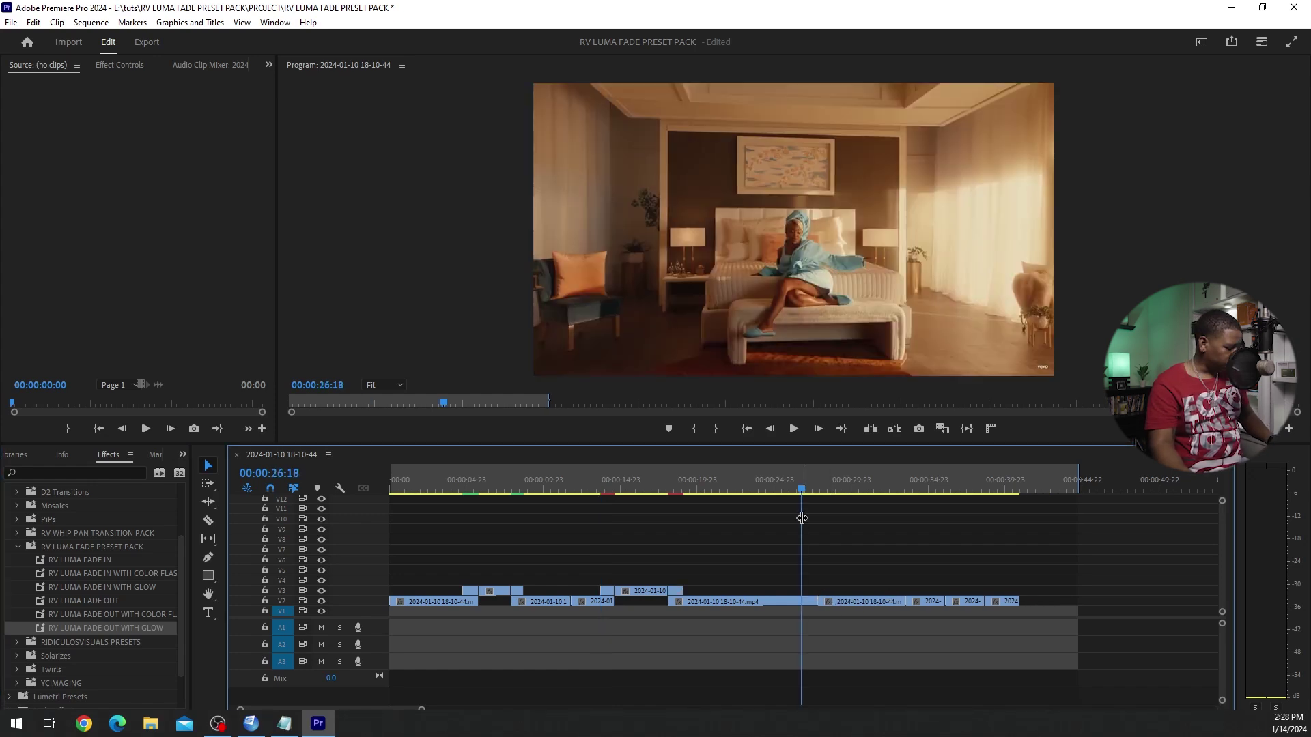
pyautogui.press('c')
pyautogui.click(805, 602)
pyautogui.press('v')
pyautogui.moveTo(810, 605); pyautogui.dragTo(919, 601)
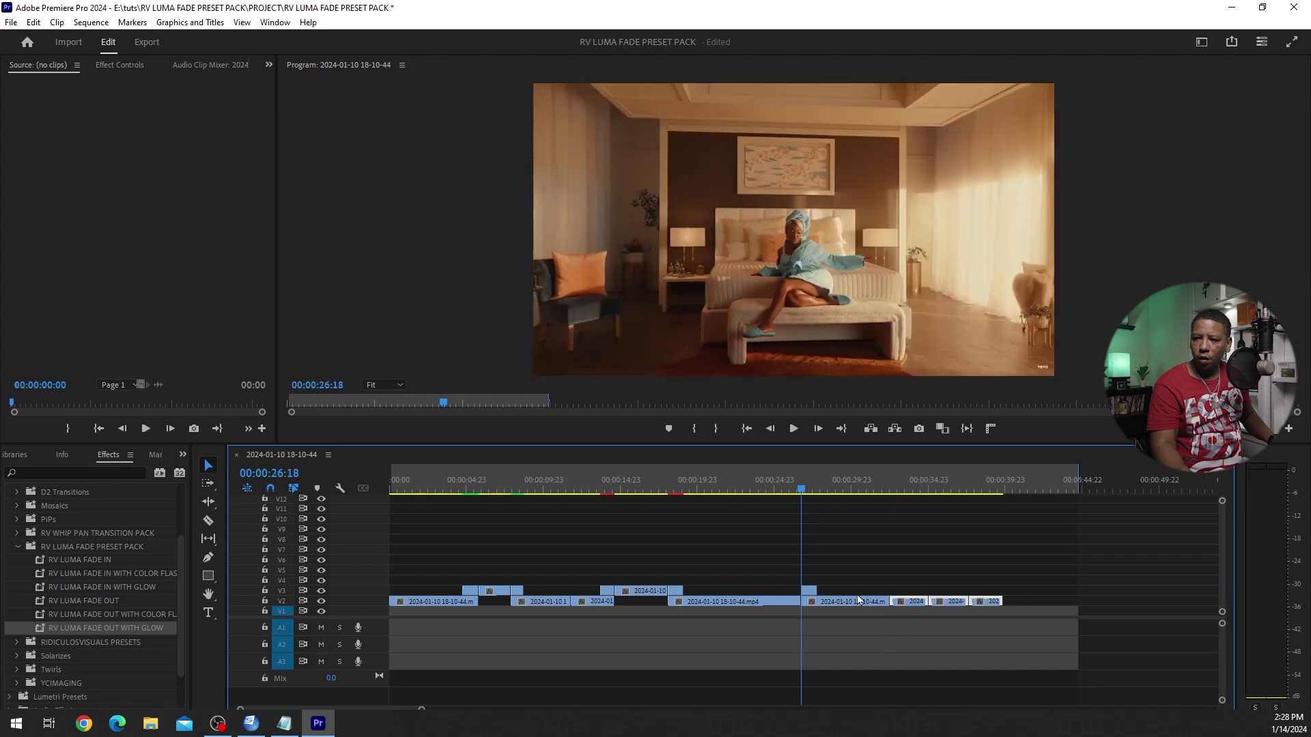
pyautogui.click(813, 592)
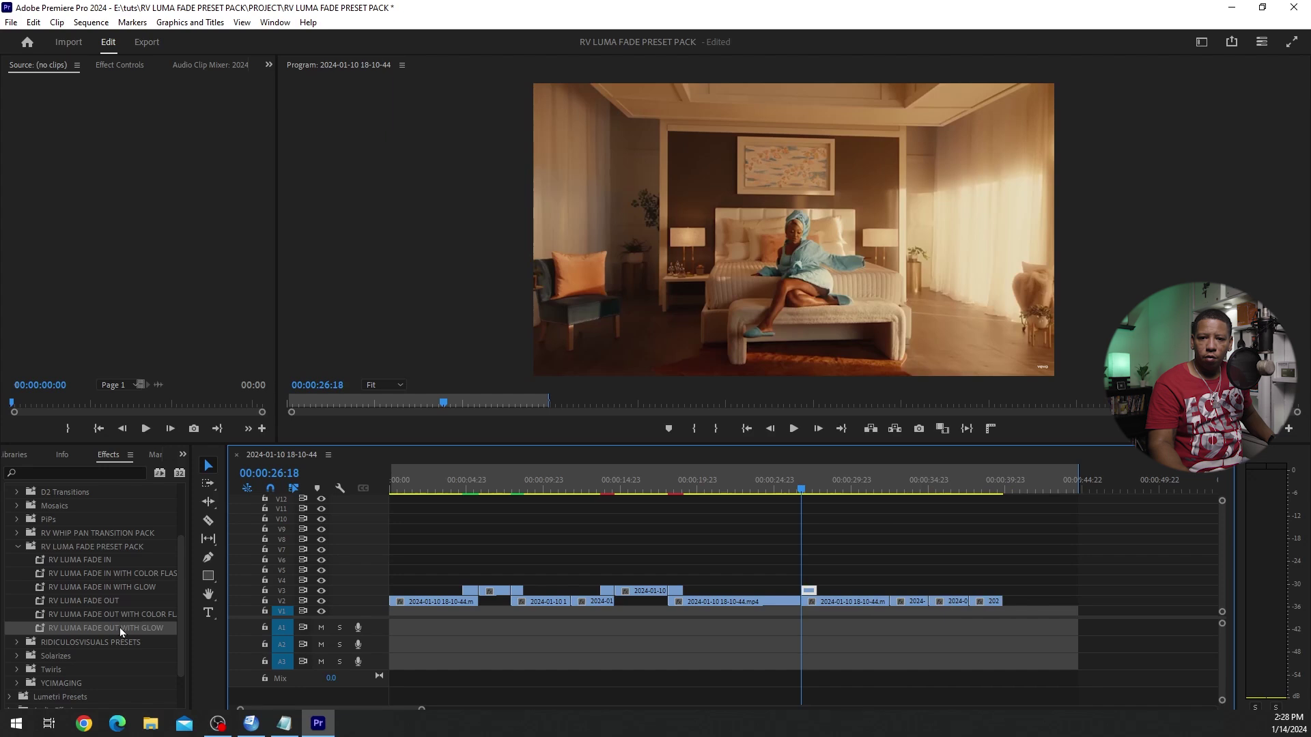
pyautogui.moveTo(126, 616); pyautogui.dragTo(813, 592)
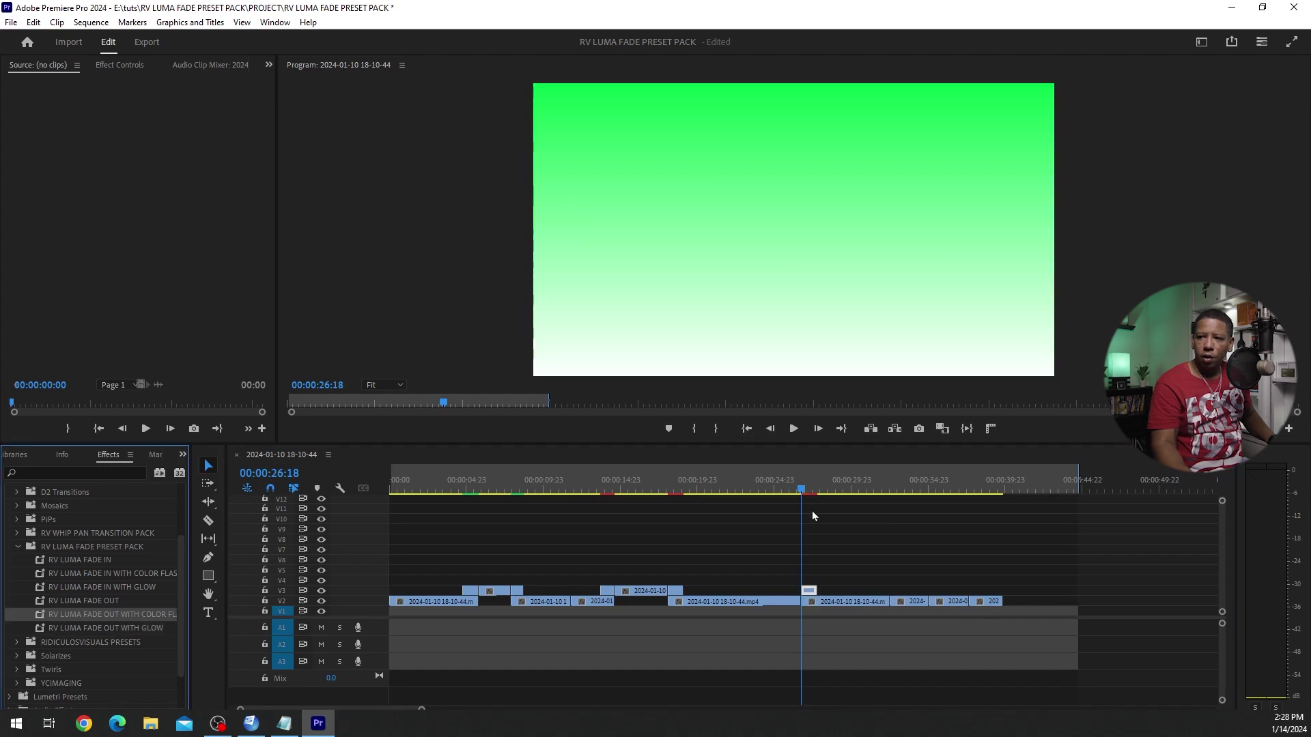
# Raise the clip at 00:00:31 to V3, apply RV LUMA FADE IN WITH COLOR FLASH, and play from the start.
pyautogui.moveTo(802, 486); pyautogui.dragTo(873, 505)
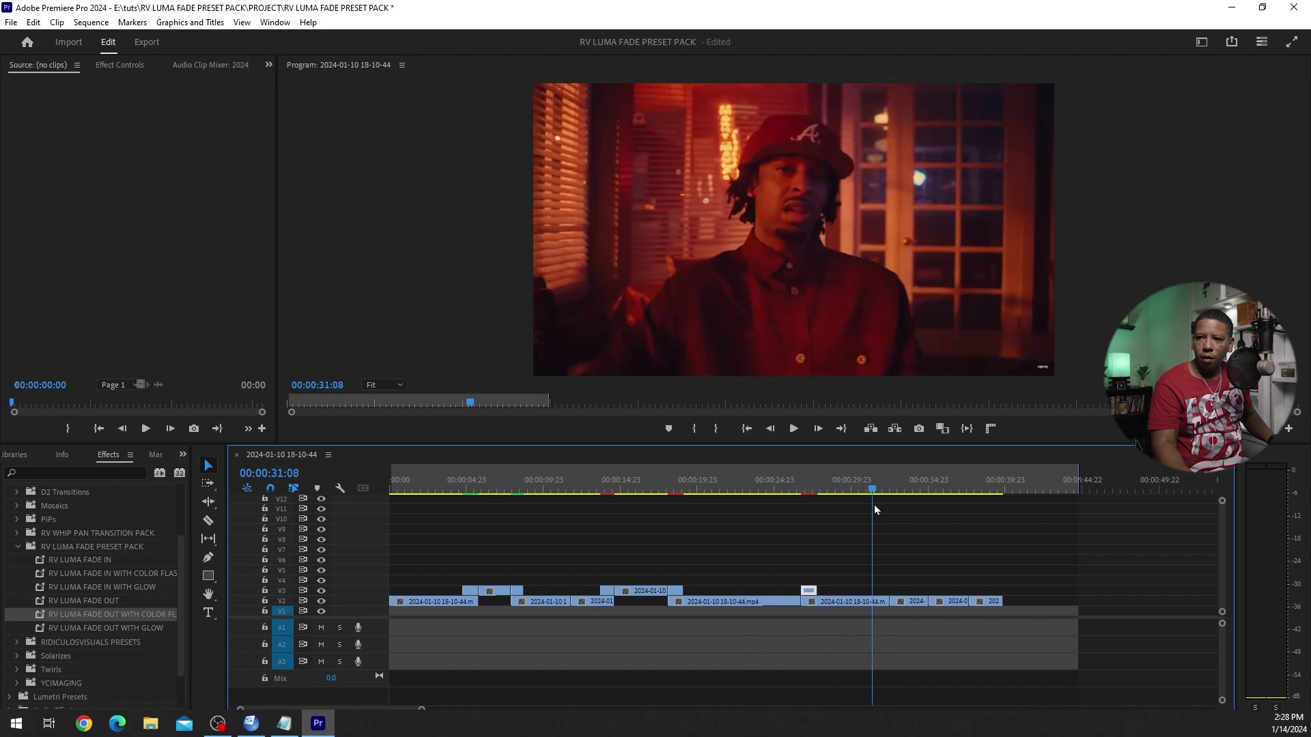
pyautogui.click(901, 603)
pyautogui.moveTo(901, 603); pyautogui.dragTo(888, 594)
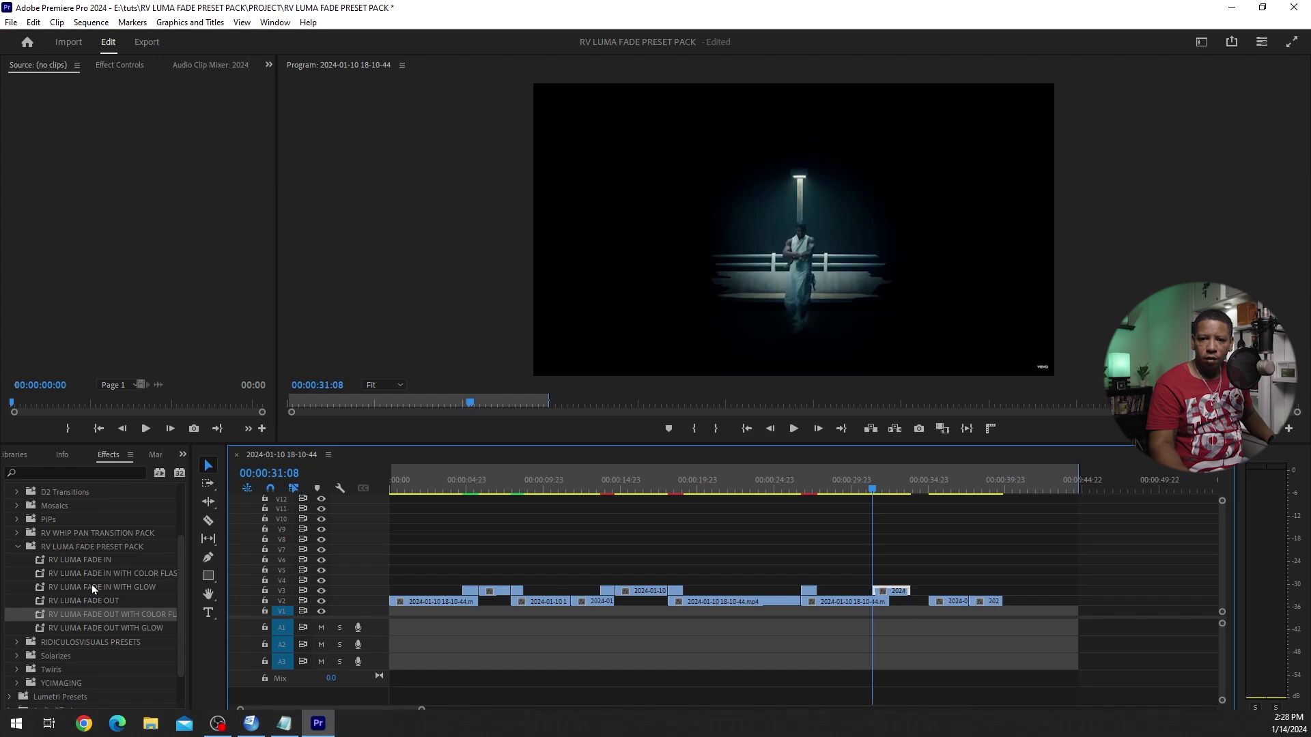
pyautogui.moveTo(108, 574); pyautogui.dragTo(768, 579)
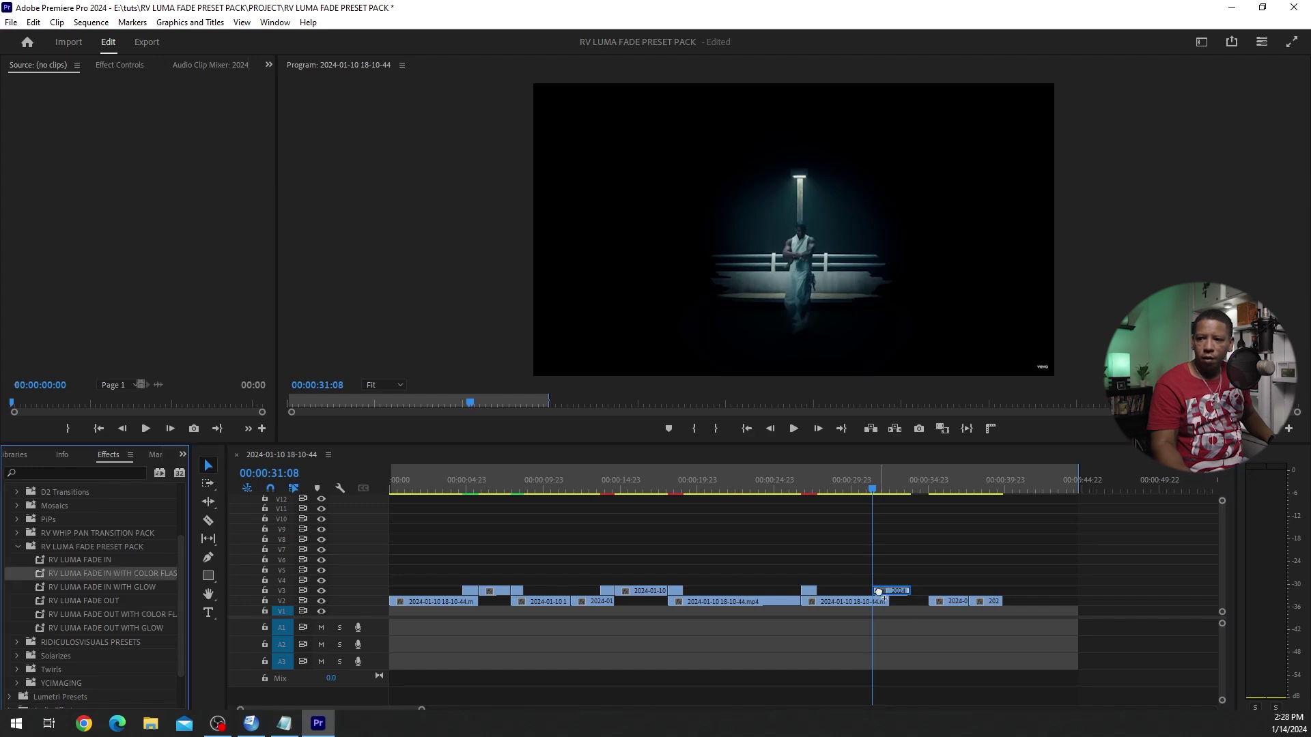
pyautogui.moveTo(883, 595); pyautogui.dragTo(883, 596)
pyautogui.click(392, 493)
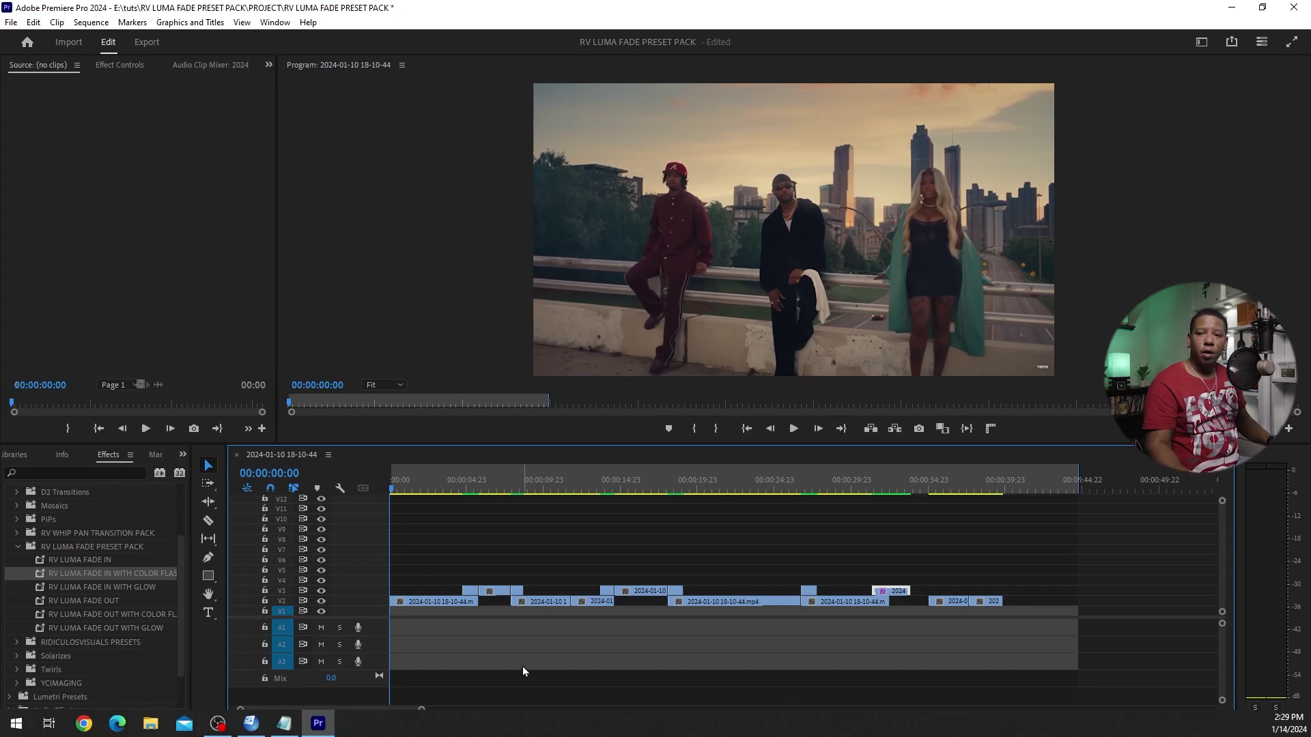
pyautogui.press('space')
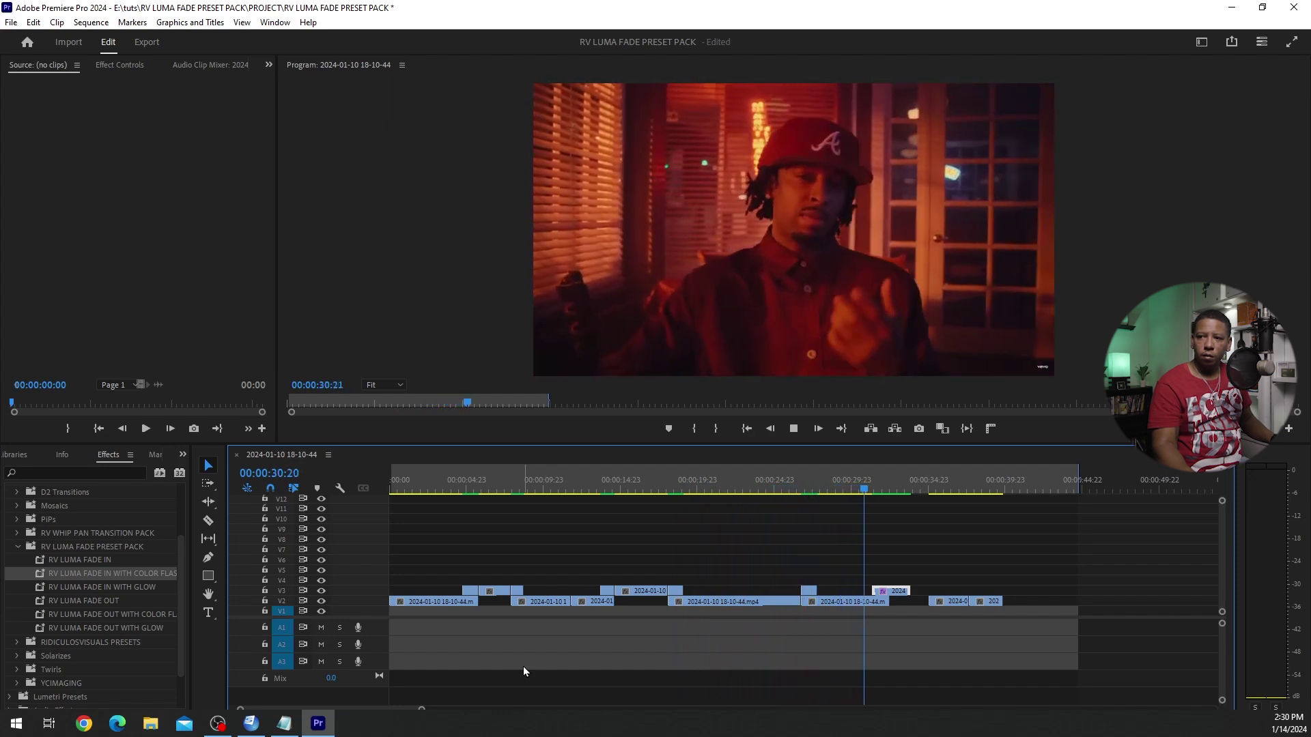
# Change the glow fade-in clip's VR Glow Luma Threshold from 0.90 to 0.30 at 00:00:14.
pyautogui.moveTo(580, 572); pyautogui.dragTo(608, 584)
pyautogui.click(607, 591)
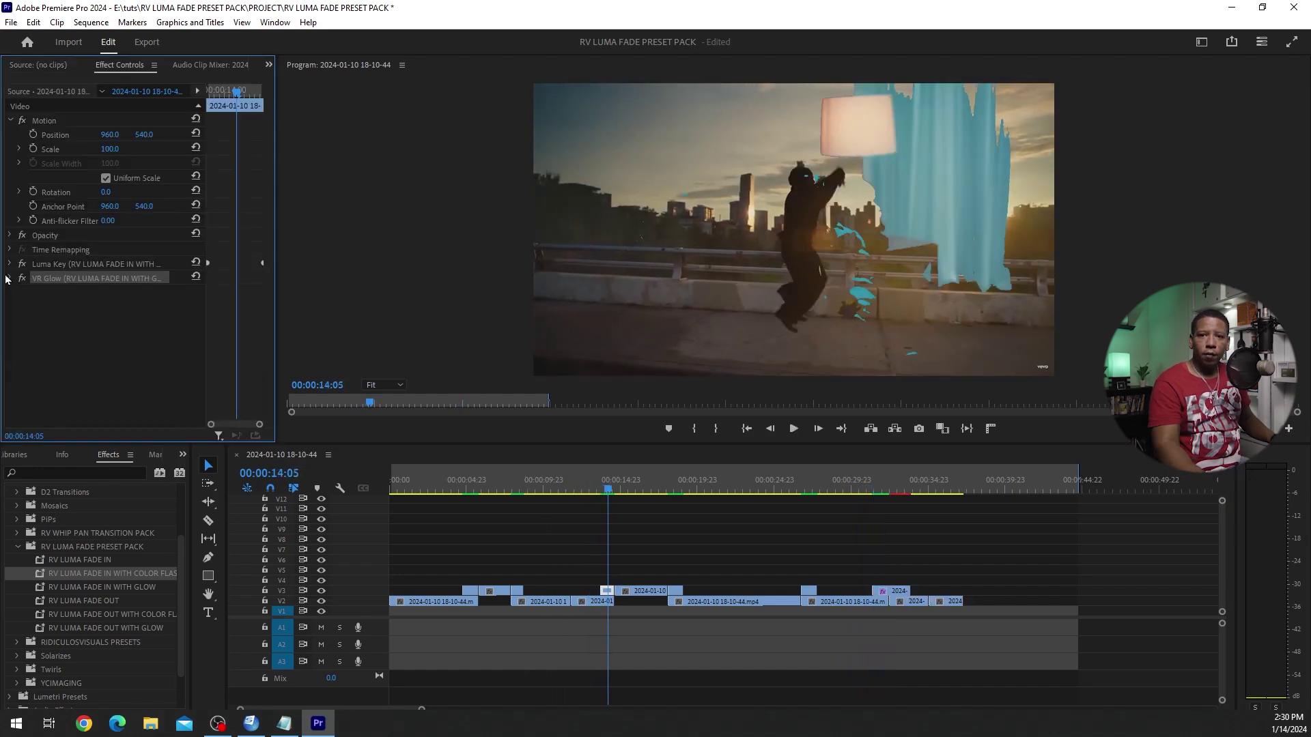
pyautogui.click(10, 278)
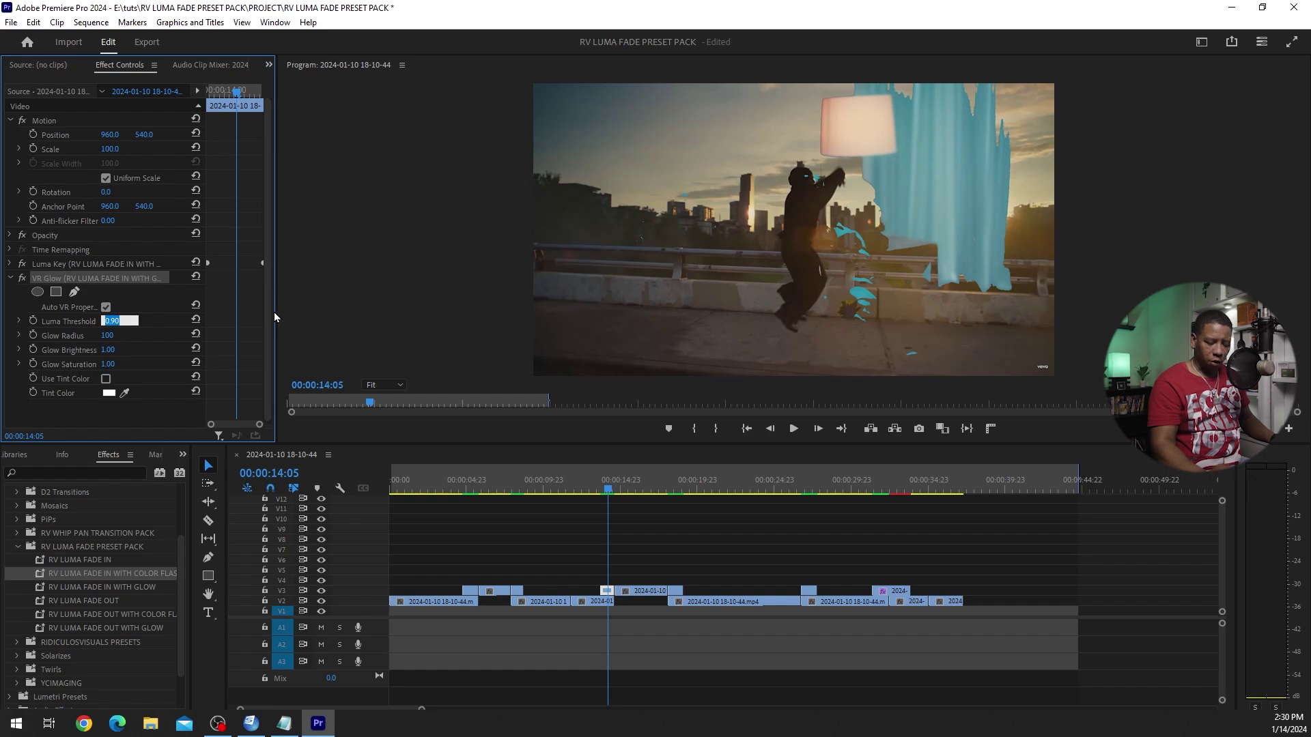
pyautogui.press('BackSpace')
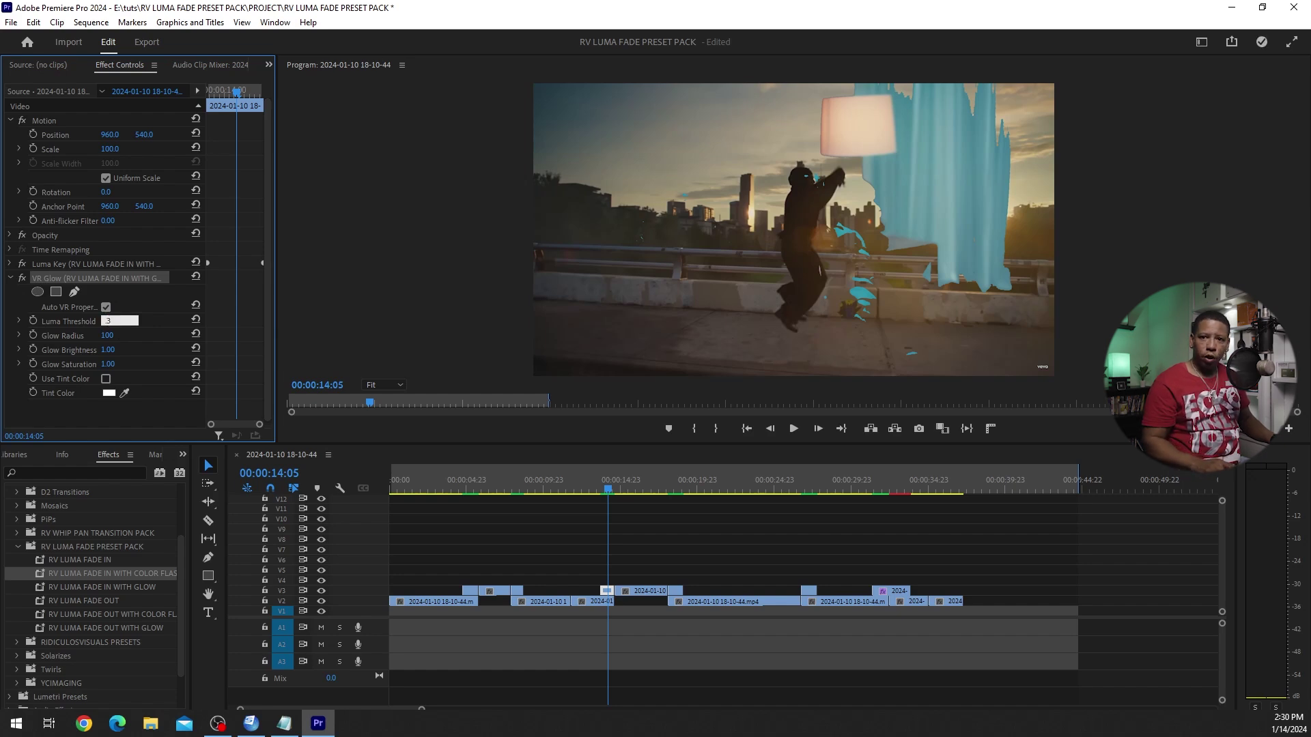
pyautogui.click(677, 591)
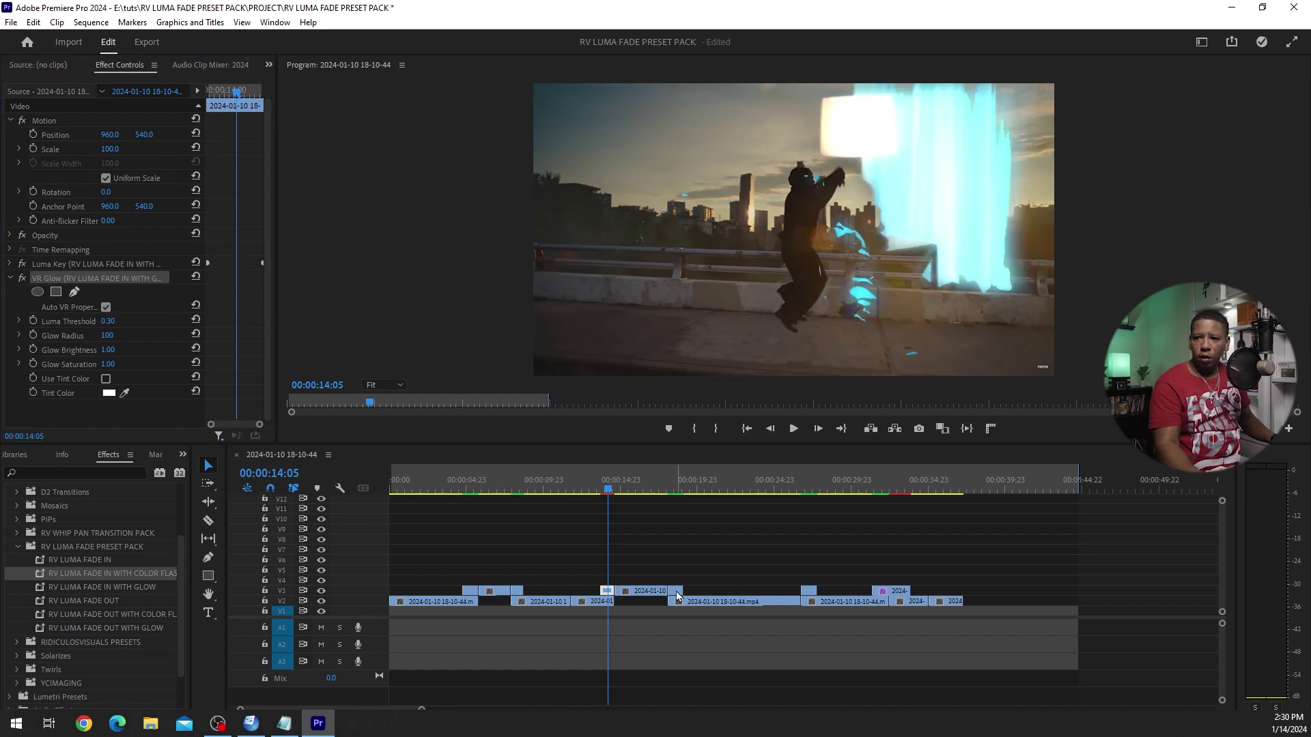
# Check the fade-out glow clip's Luma Threshold is 0.30 and preview the flash from 00:00:27 to 00:00:33.
pyautogui.click(10, 278)
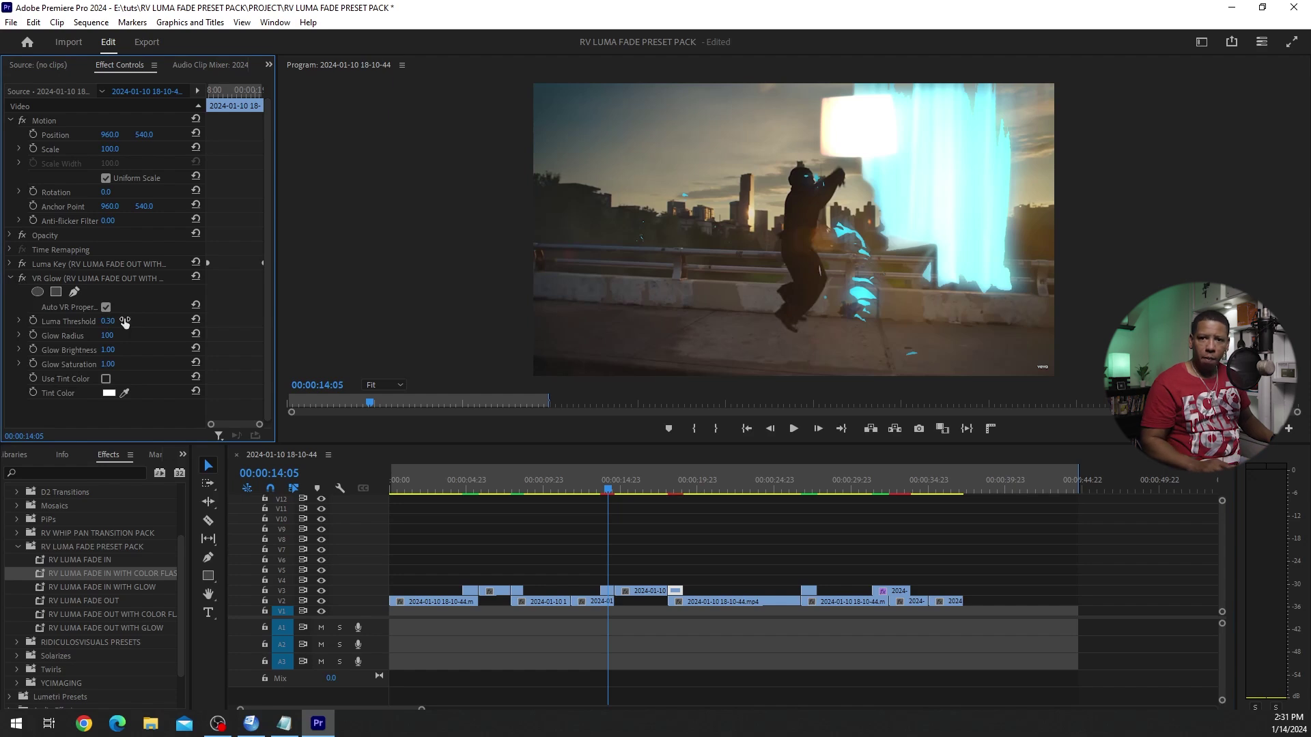
pyautogui.click(815, 495)
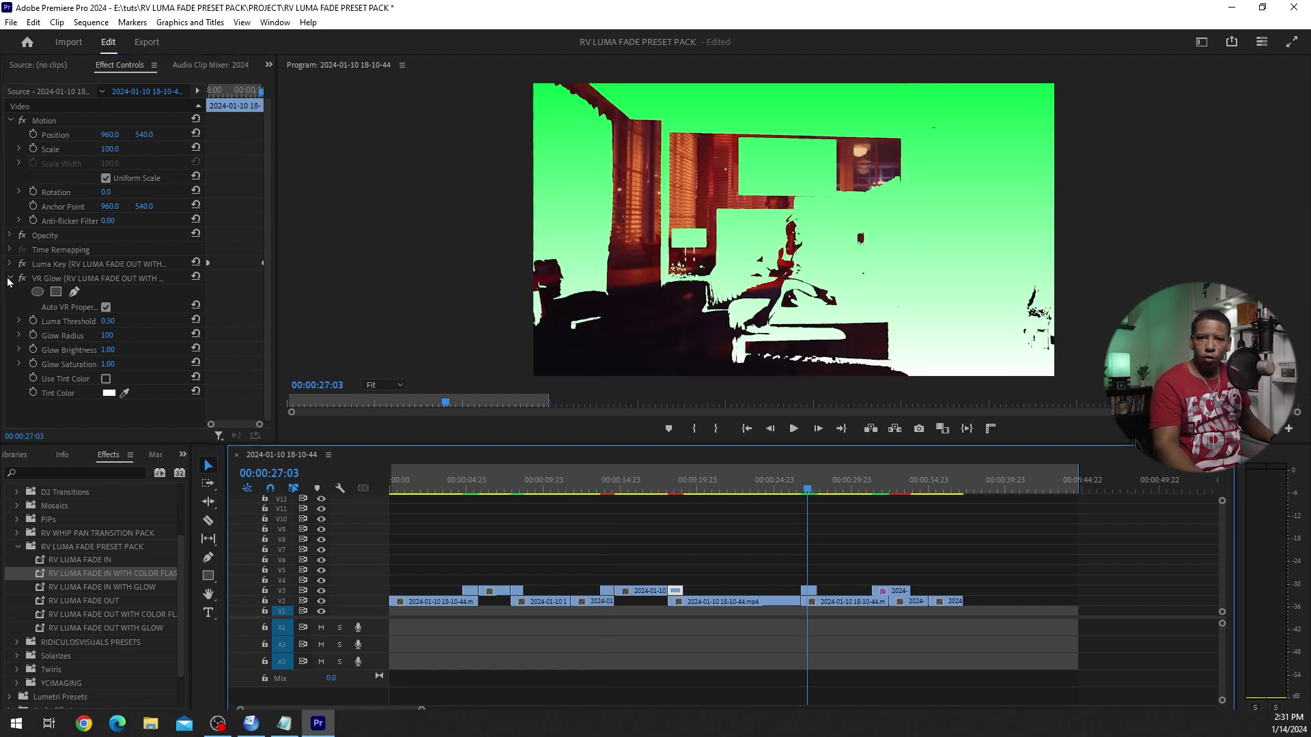
pyautogui.moveTo(119, 328); pyautogui.dragTo(105, 327)
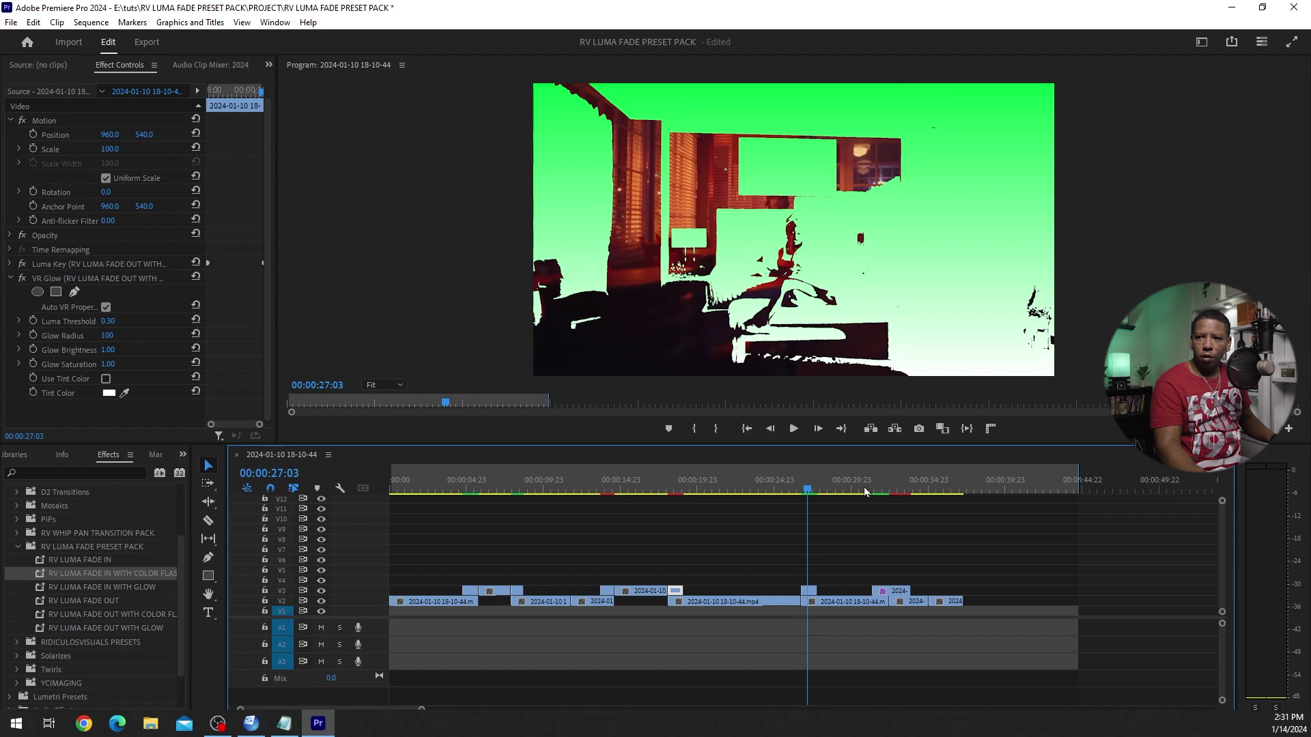
pyautogui.moveTo(811, 489); pyautogui.dragTo(902, 493)
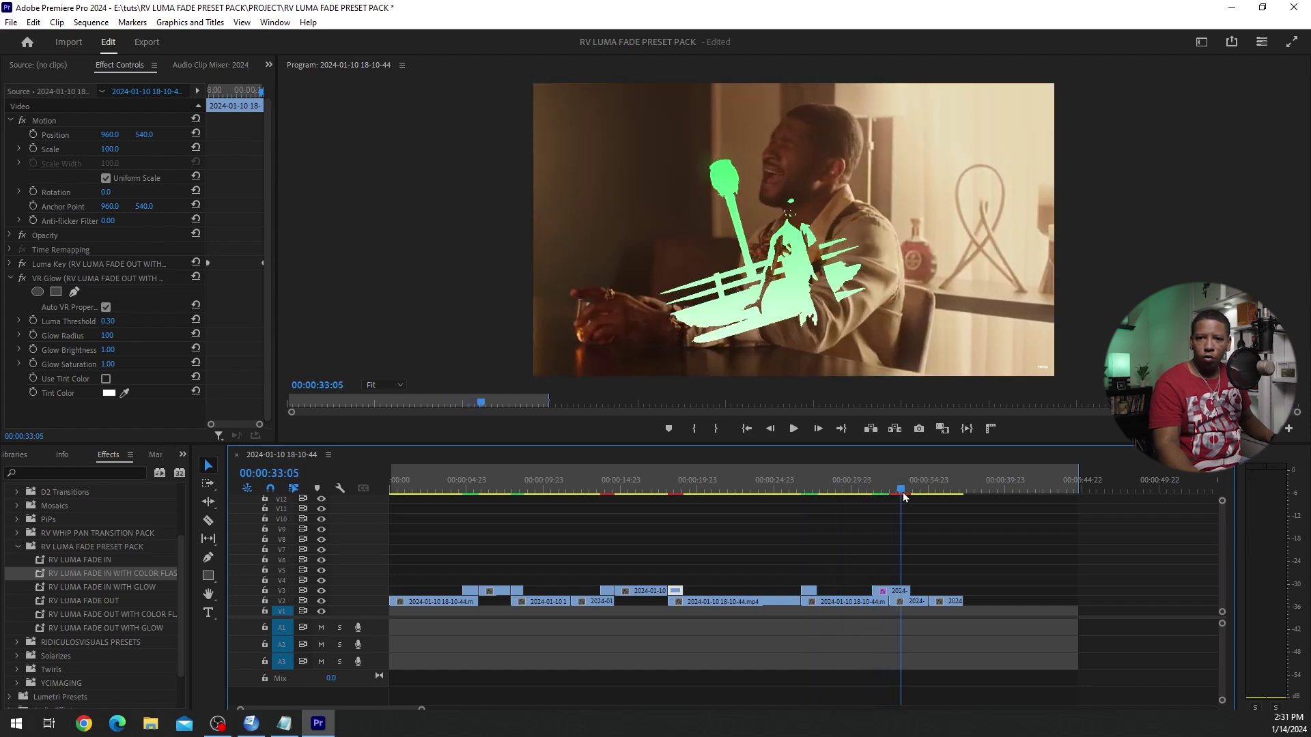
pyautogui.moveTo(805, 496)
pyautogui.mouseDown()
pyautogui.moveTo(711, 500)
pyautogui.moveTo(812, 505)
pyautogui.mouseUp()
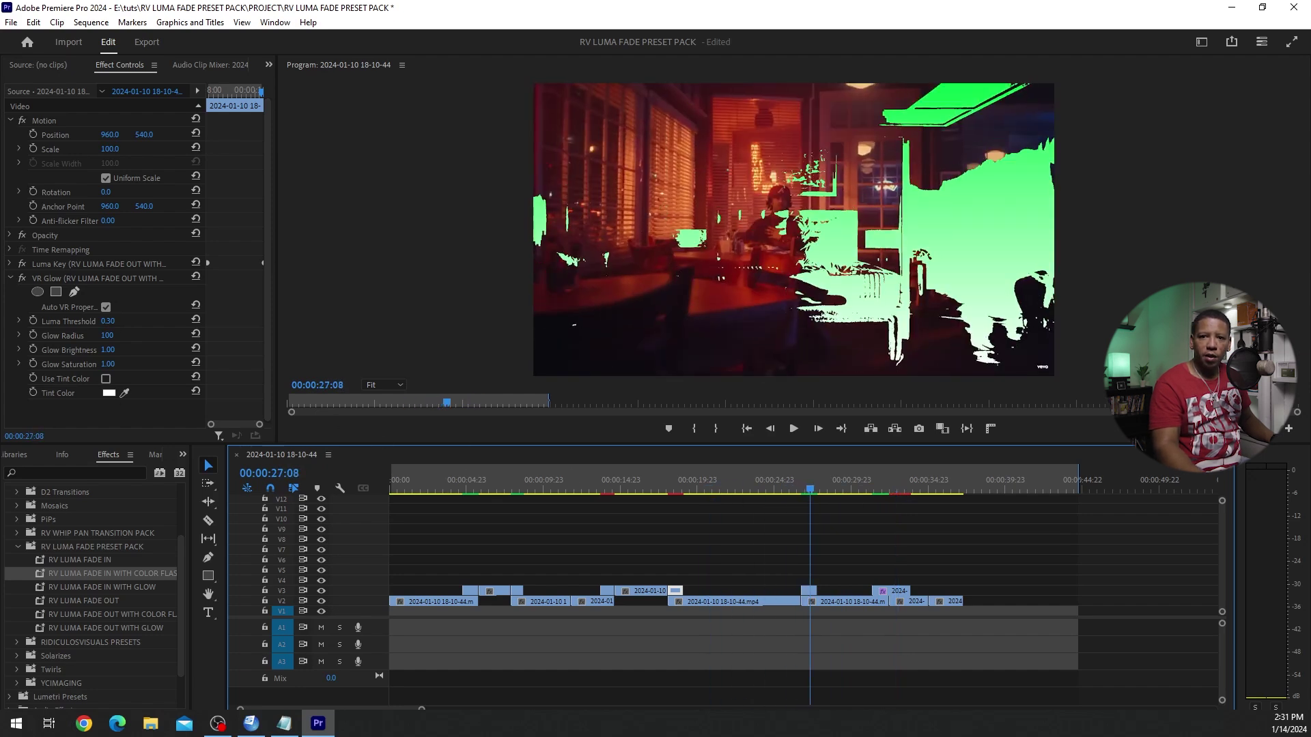
pyautogui.click(9, 278)
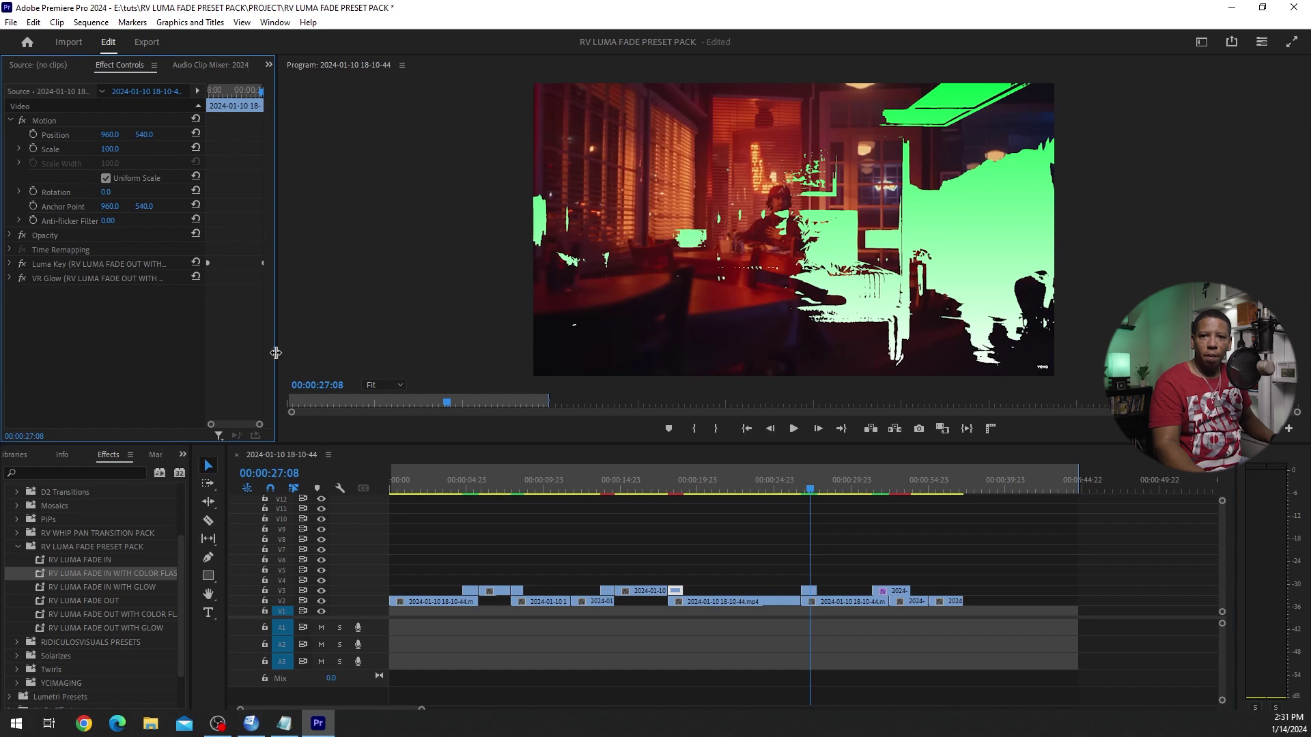
pyautogui.click(902, 592)
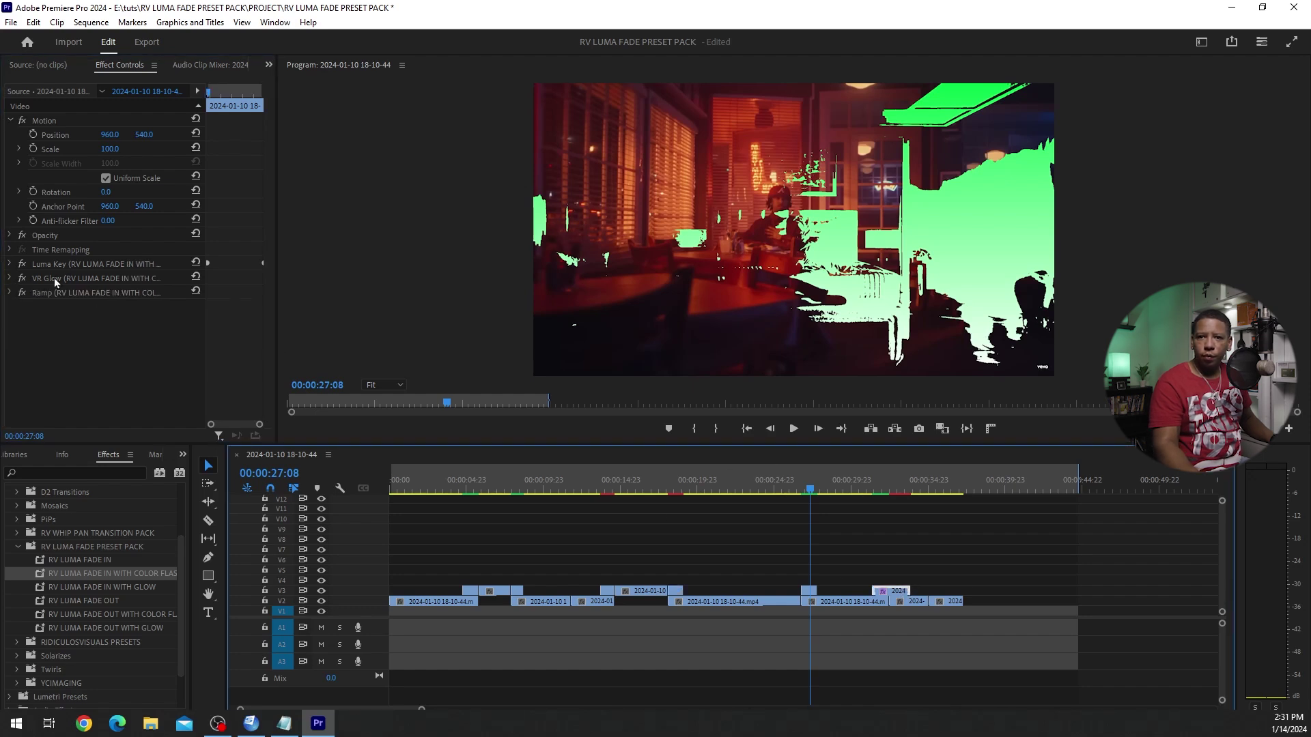
# Set the Ramp effect's Start Color to white and its End Color to red.
pyautogui.click(10, 293)
pyautogui.click(111, 337)
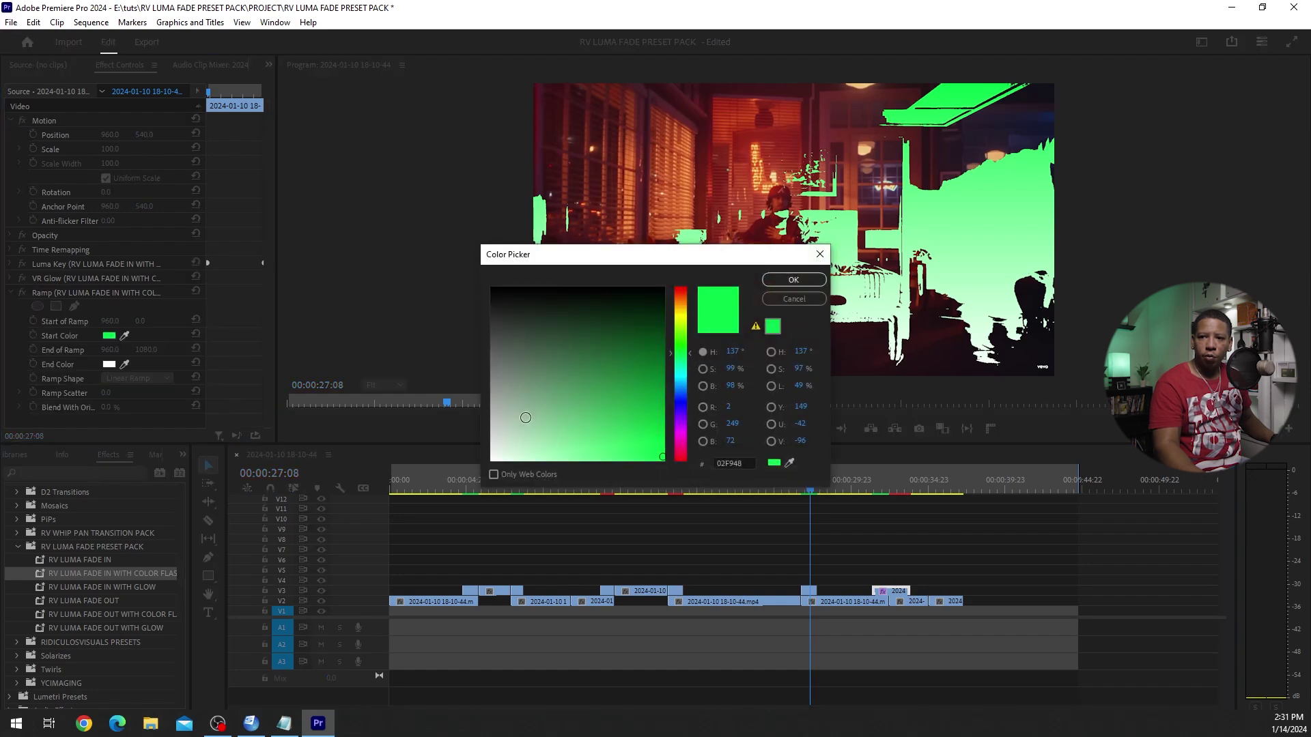
pyautogui.click(523, 422)
pyautogui.click(497, 455)
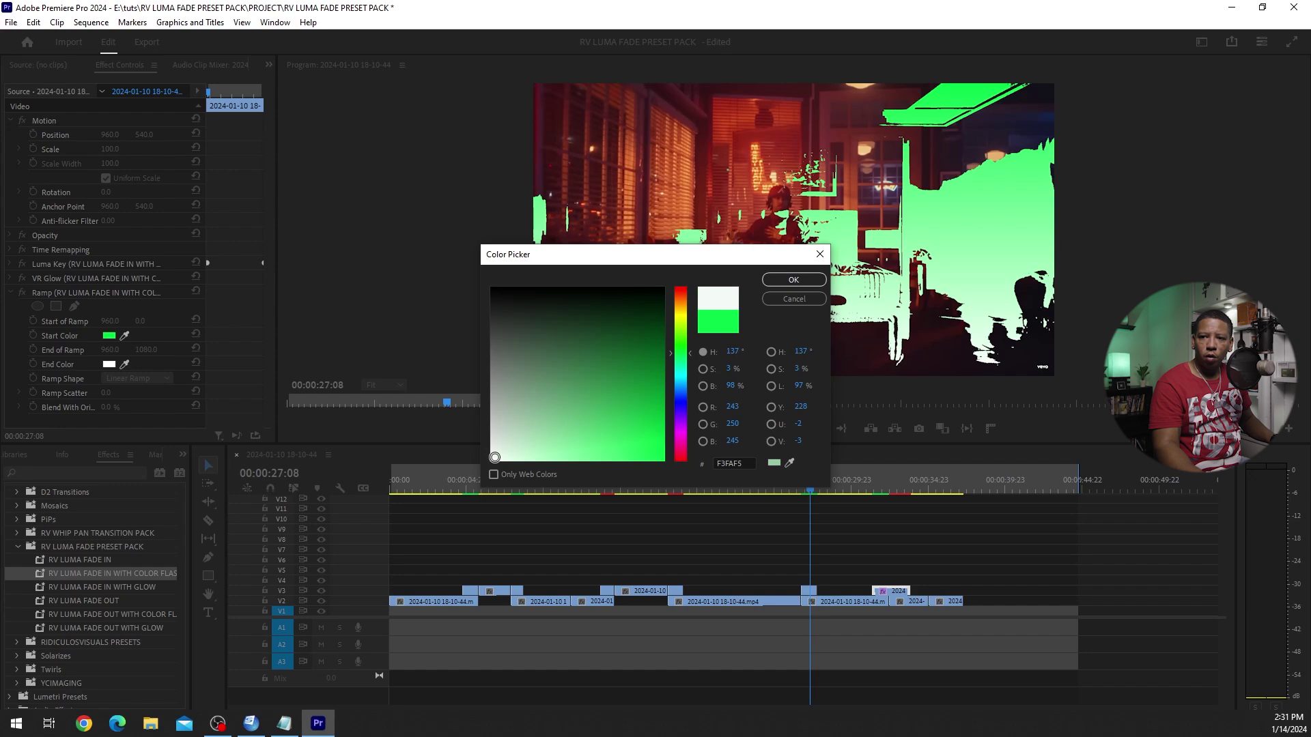
pyautogui.click(792, 282)
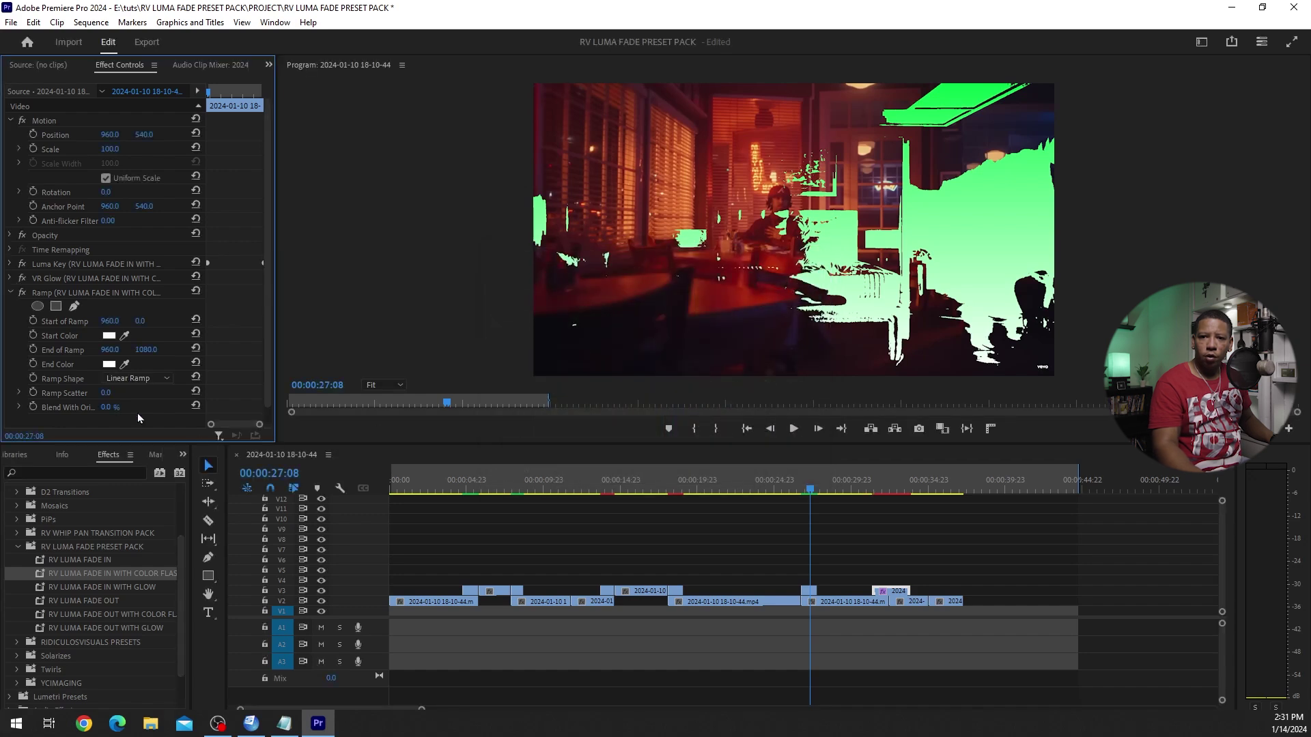
pyautogui.click(110, 365)
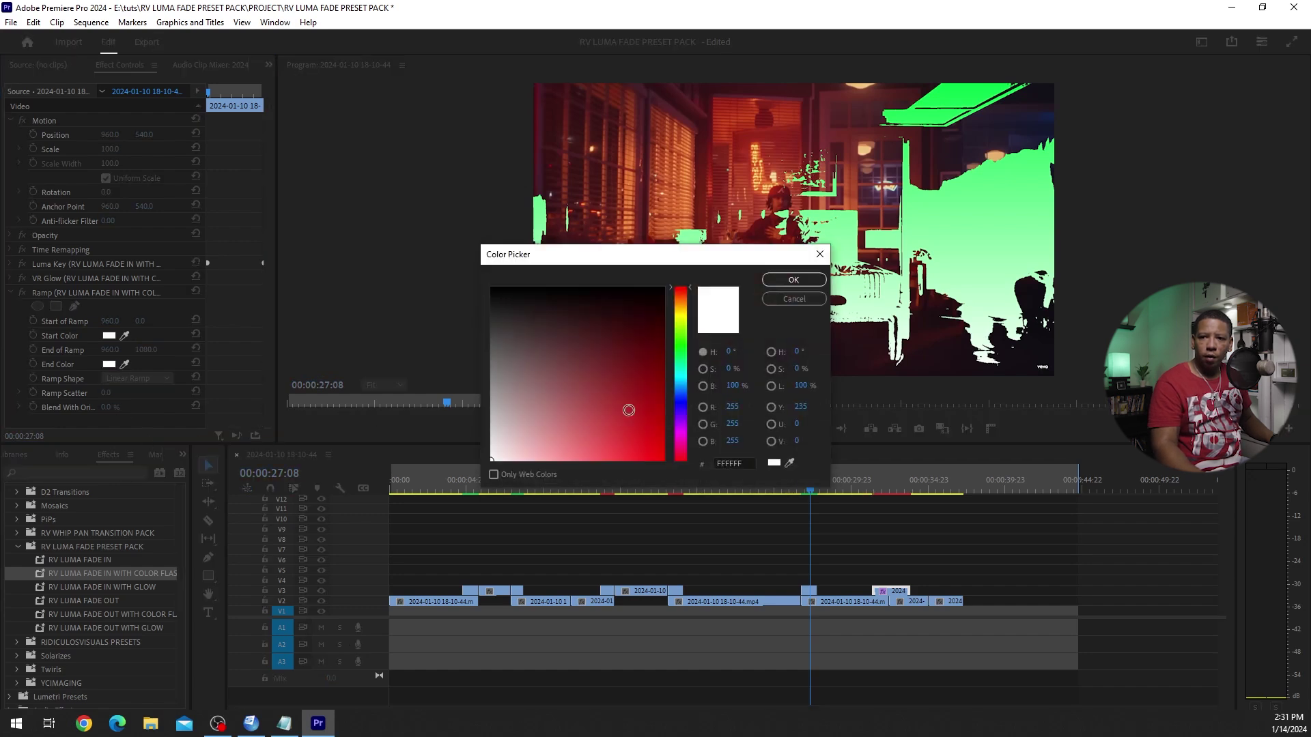
pyautogui.click(639, 434)
pyautogui.click(794, 280)
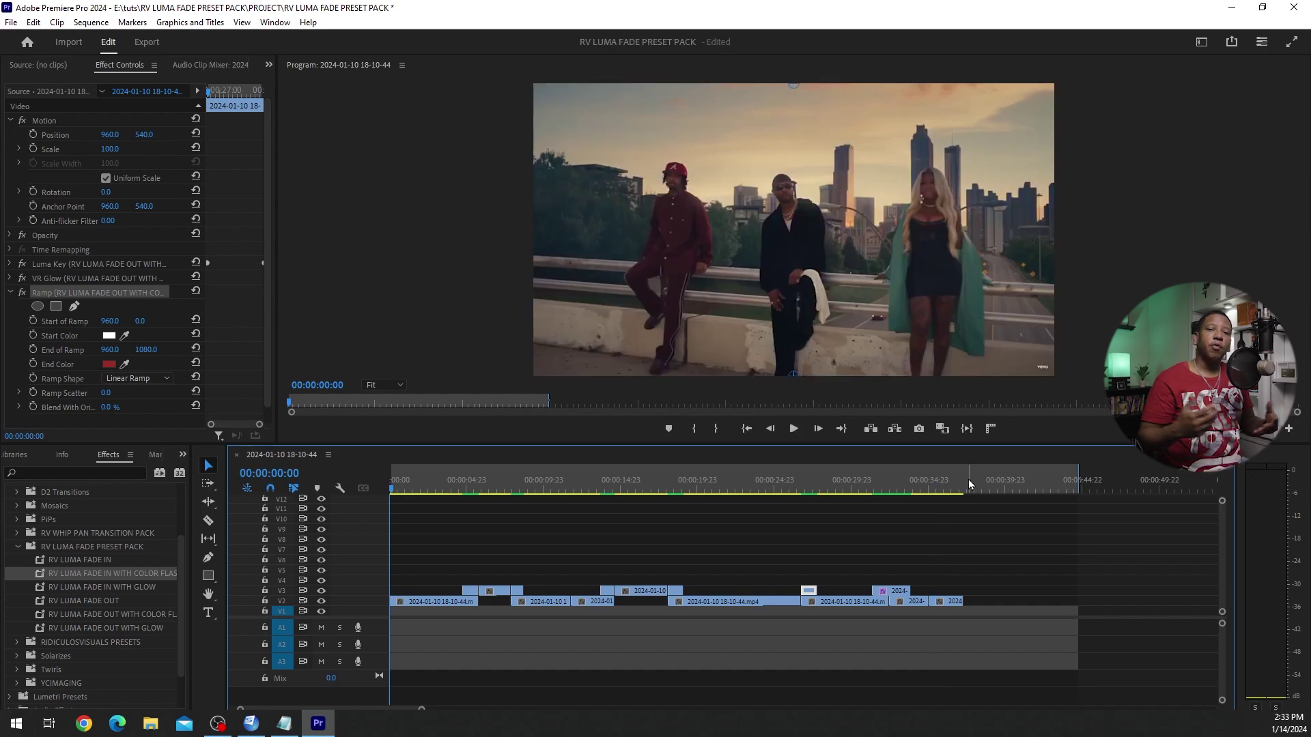
pyautogui.press('space')
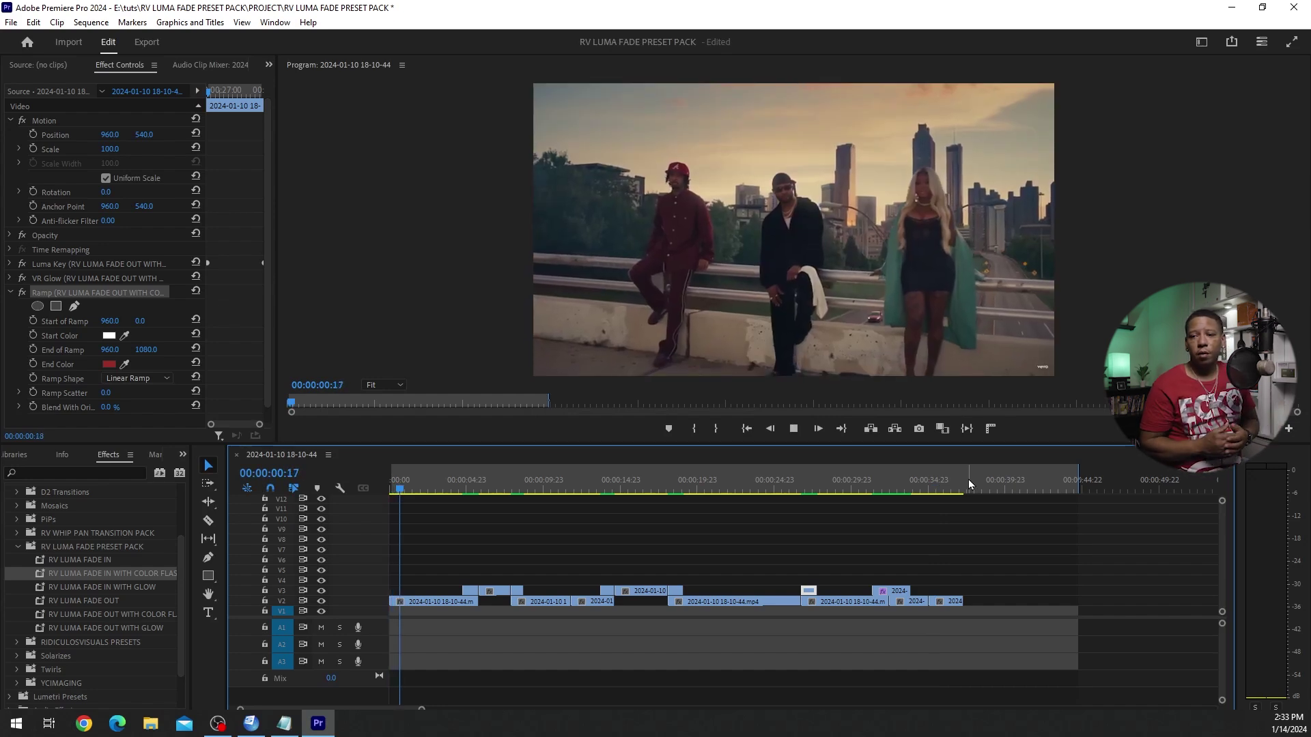